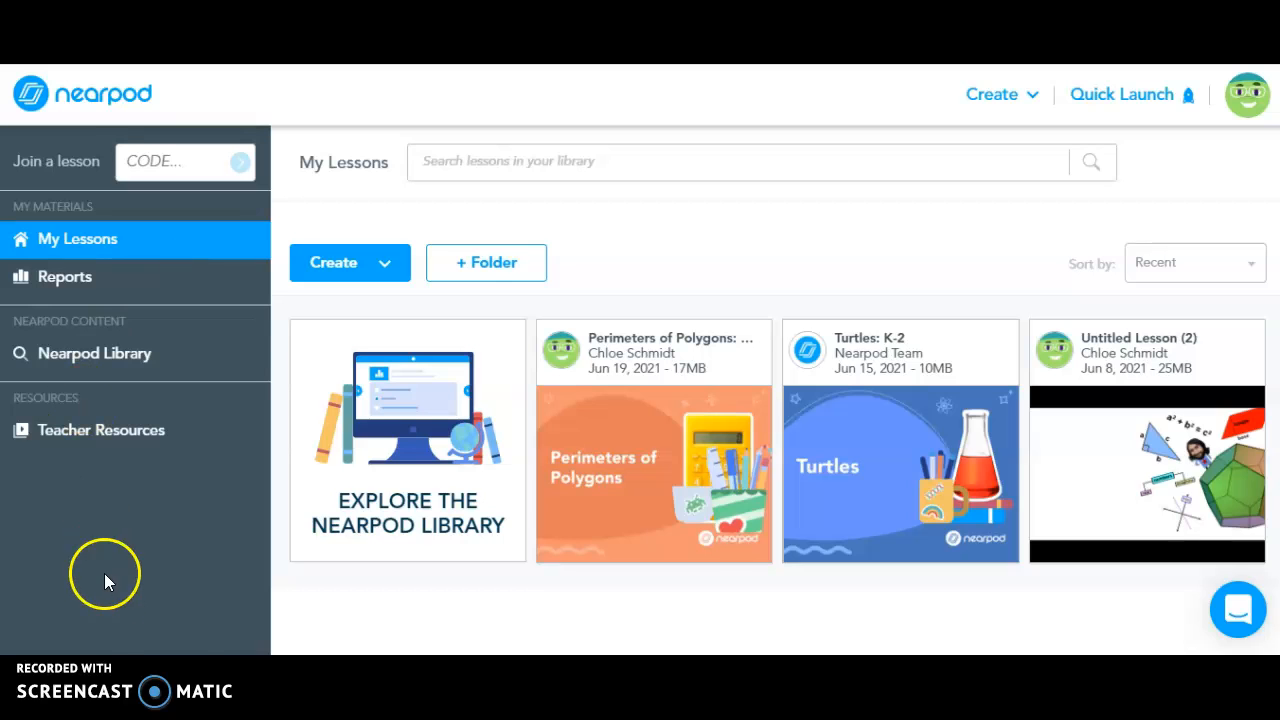
Step: Open the original "Turtles: K-2" lesson for editing without duplicating it
mouse_move(903, 551)
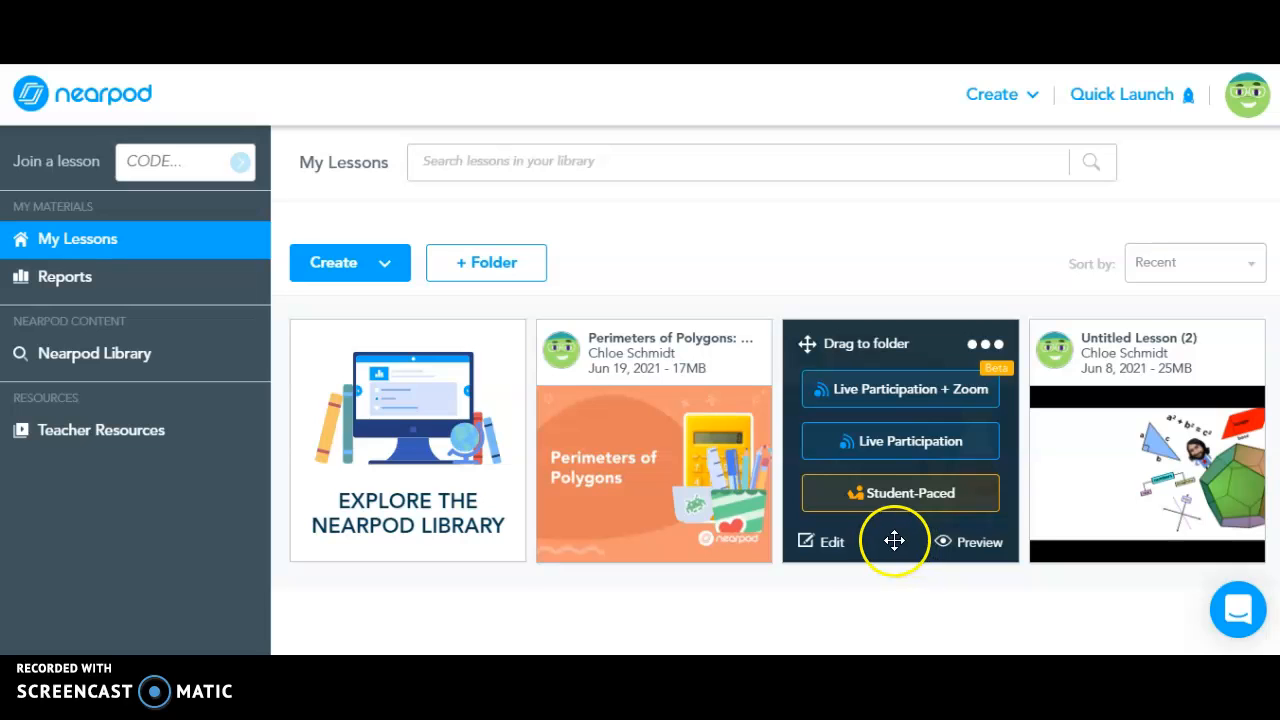
click(823, 540)
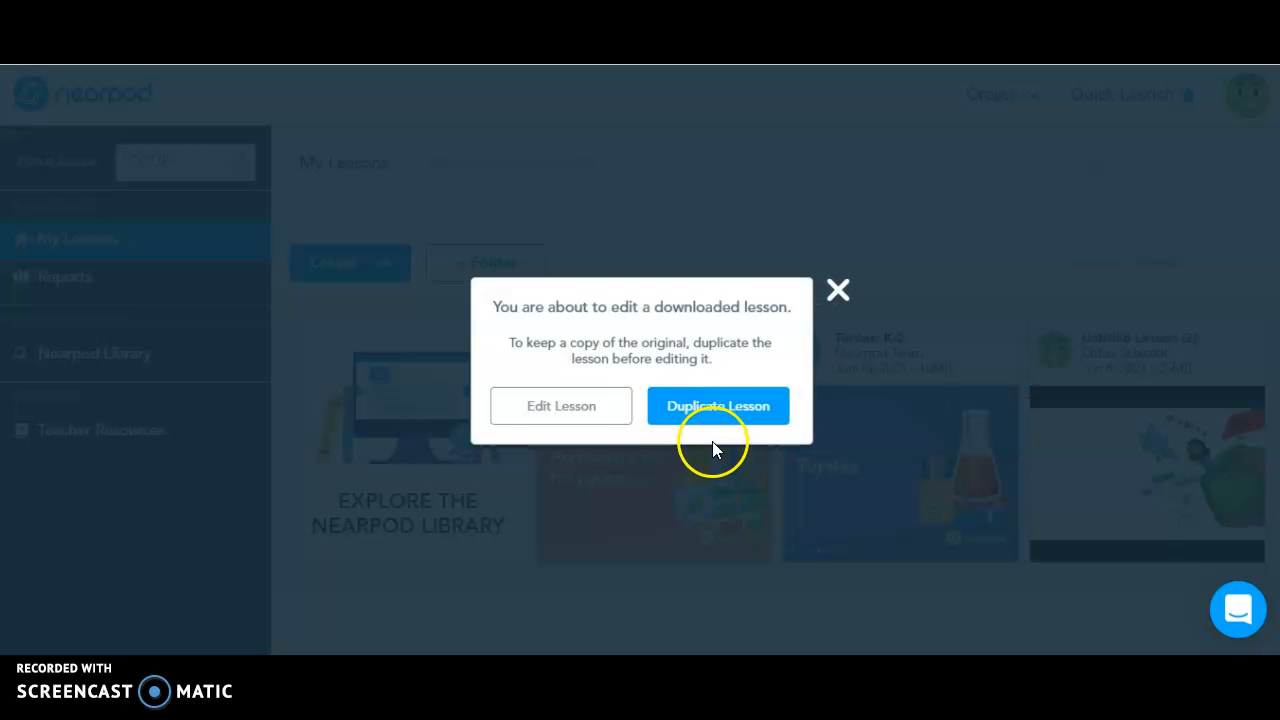
click(597, 410)
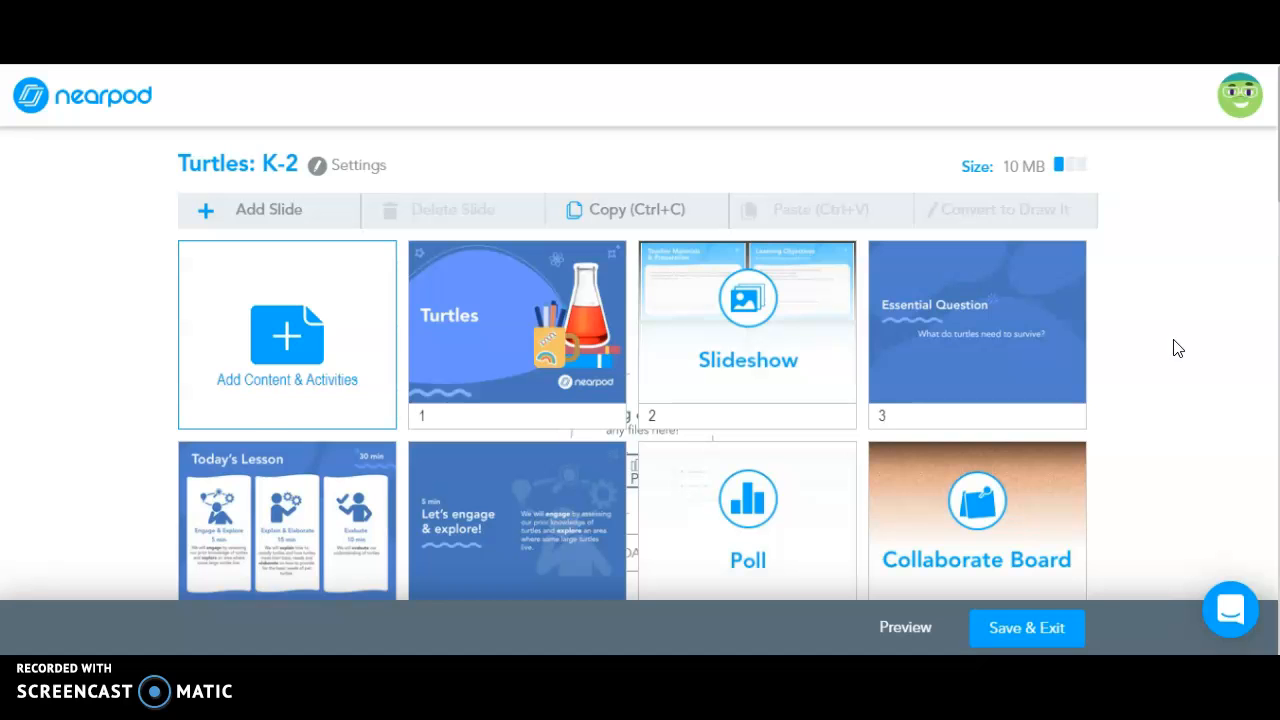
scroll(1176, 348, down, 2)
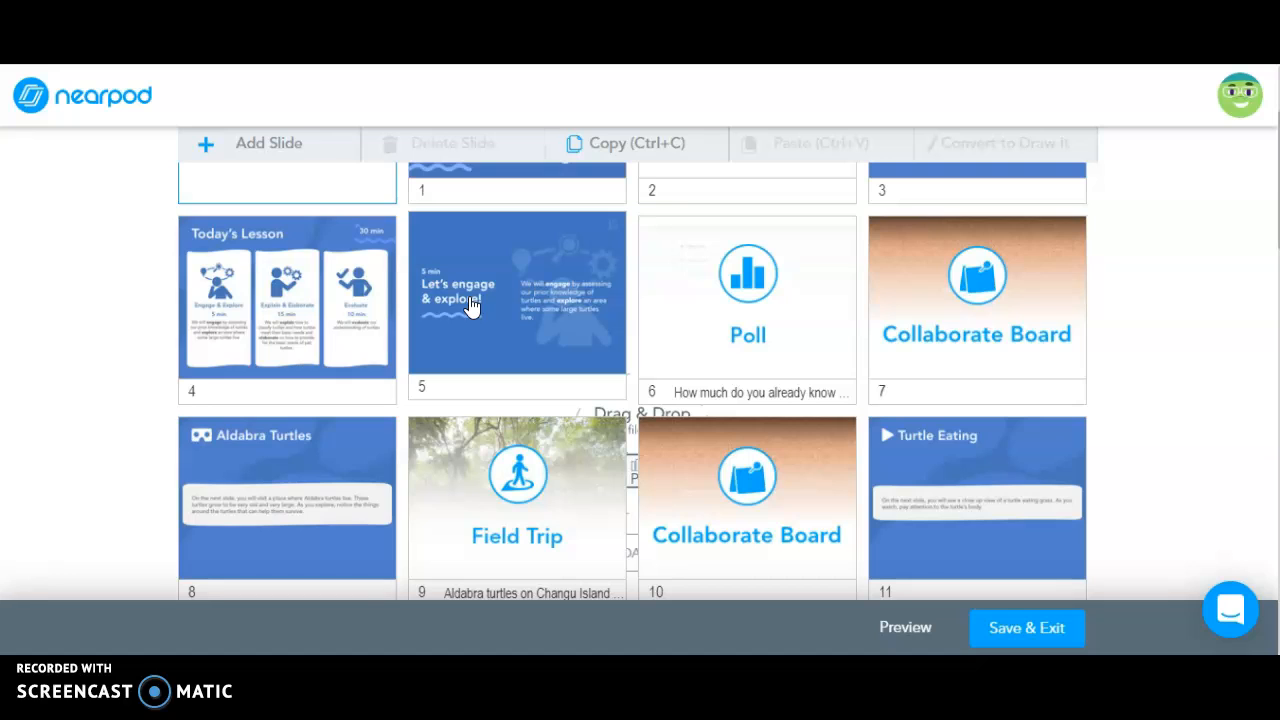
click(482, 302)
click(474, 309)
click(1220, 366)
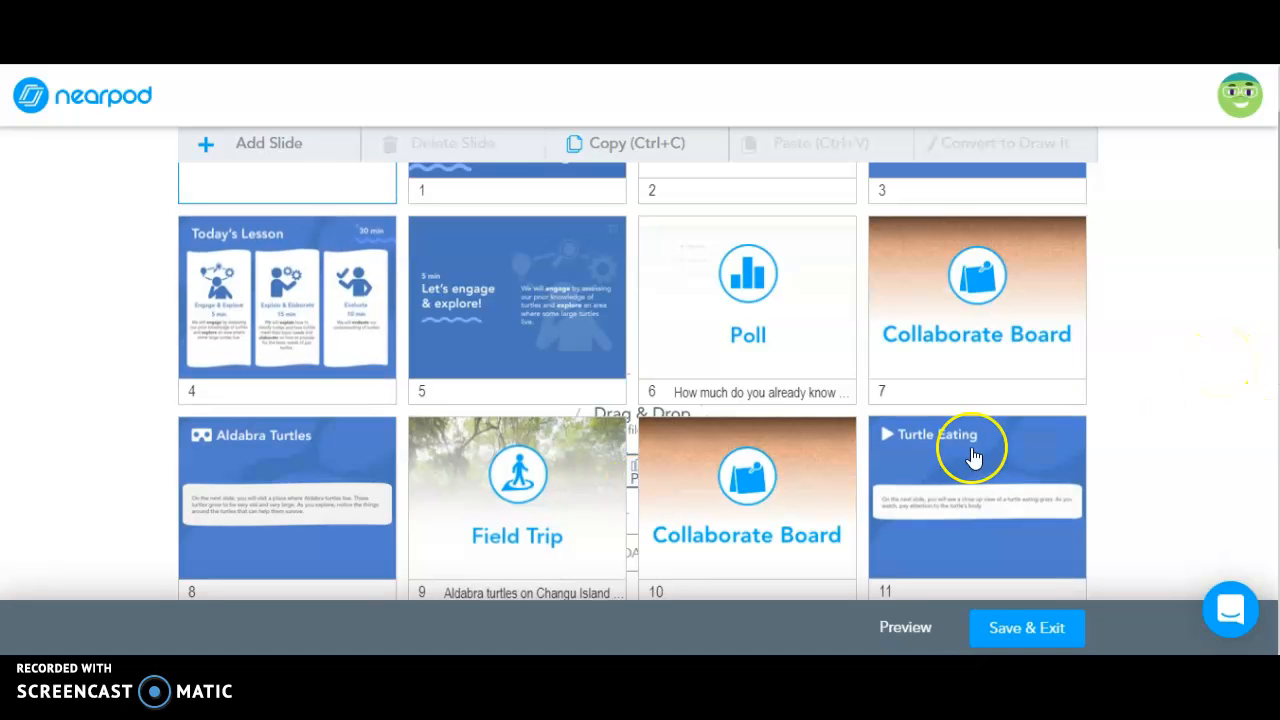
Step: Reword the Collaborate Board question on slide 7 to "What do turtles eat to survive?" and save the board
click(975, 356)
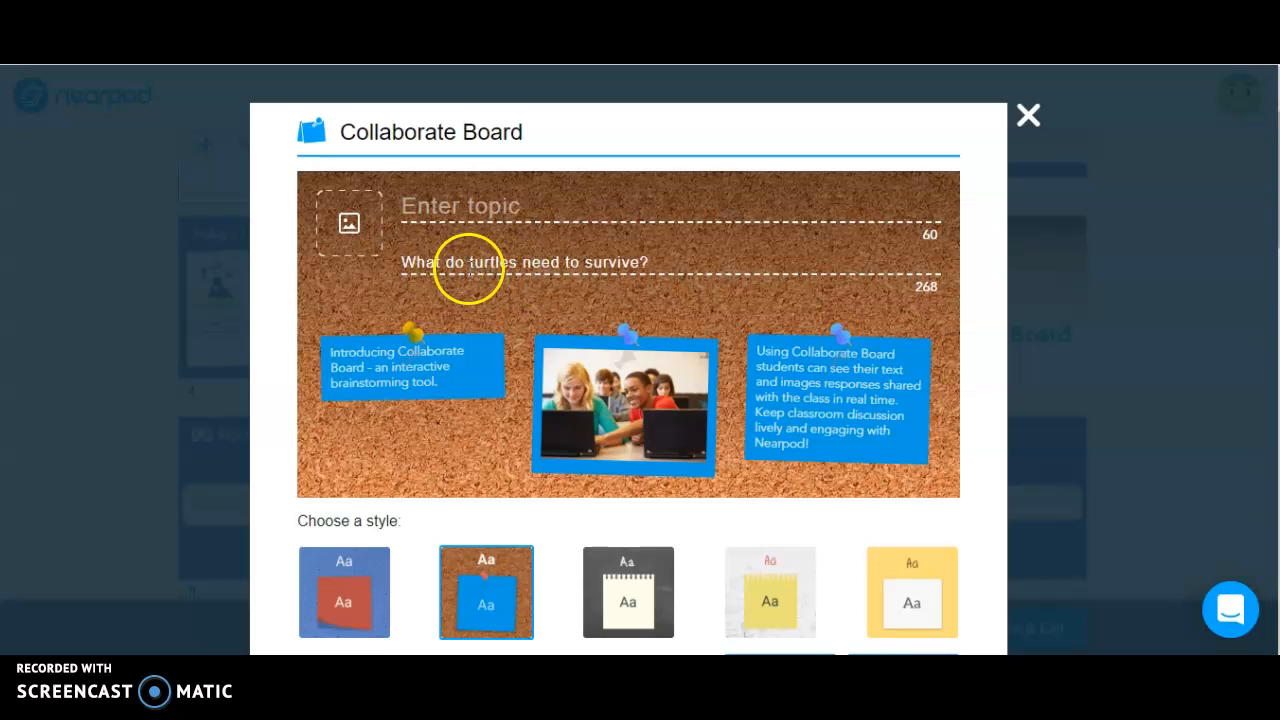
double_click(548, 262)
text(eat)
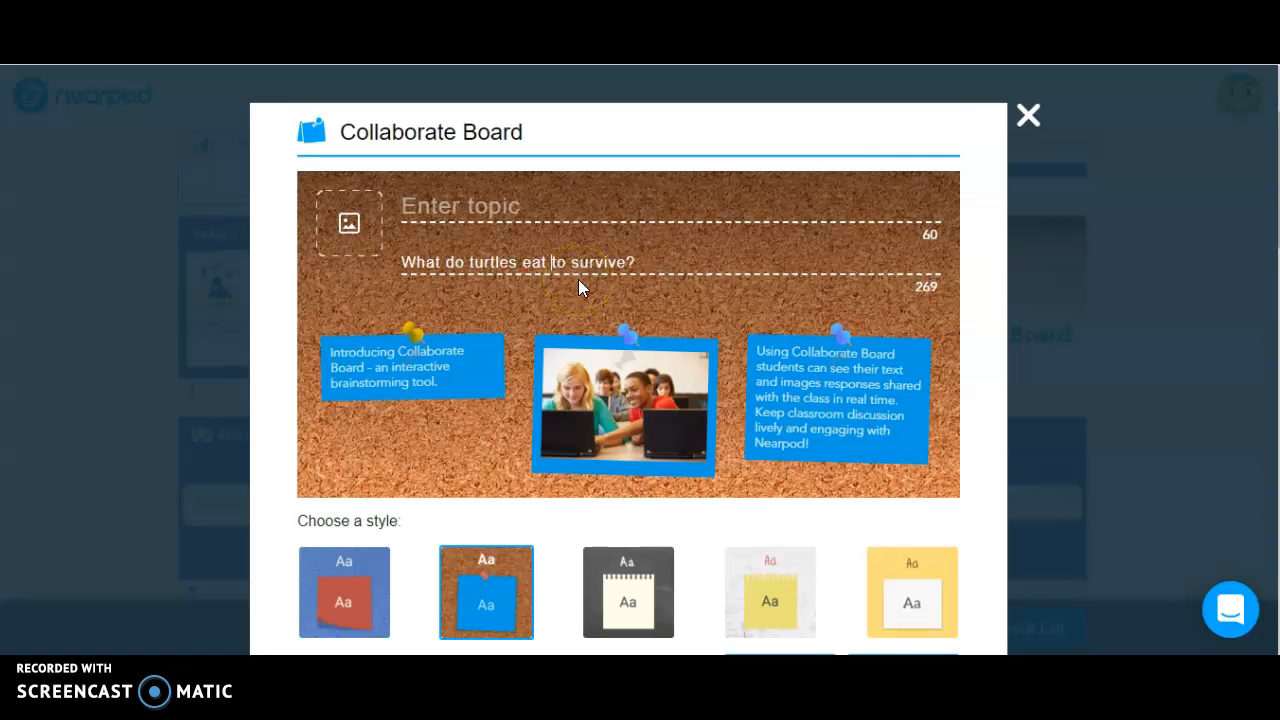
scroll(930, 210, down, 3)
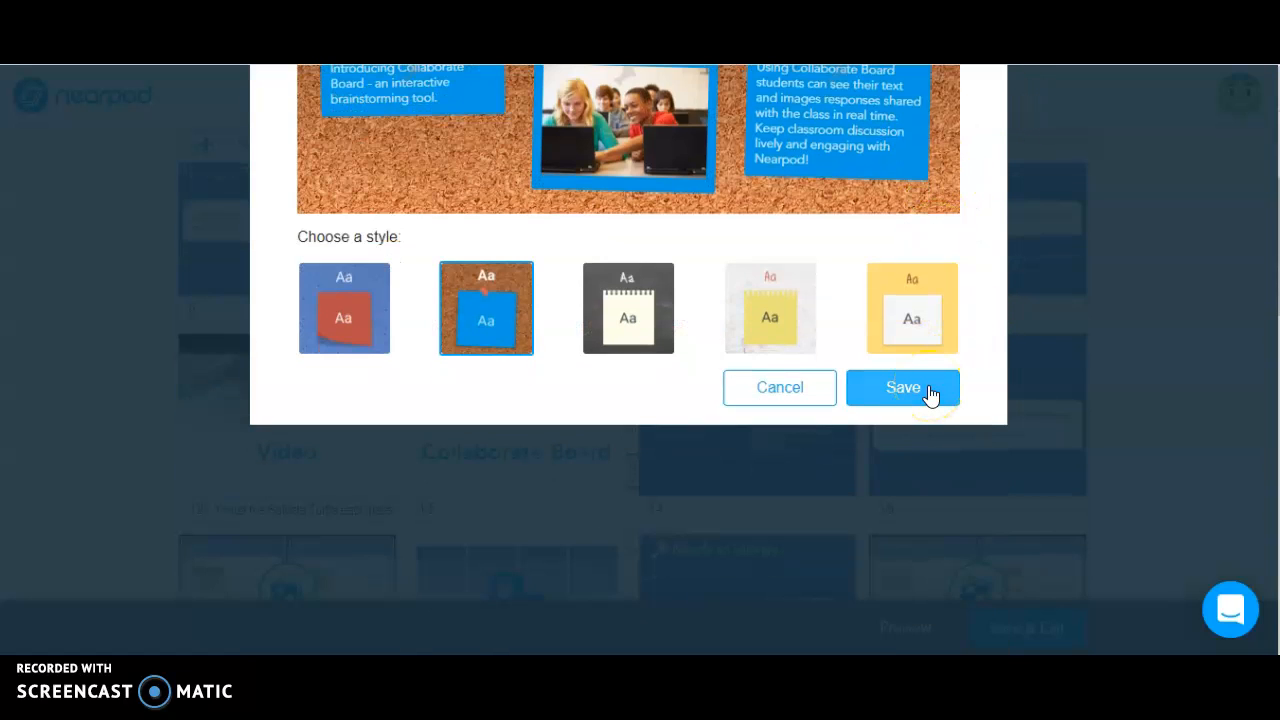
scroll(886, 362, up, 3)
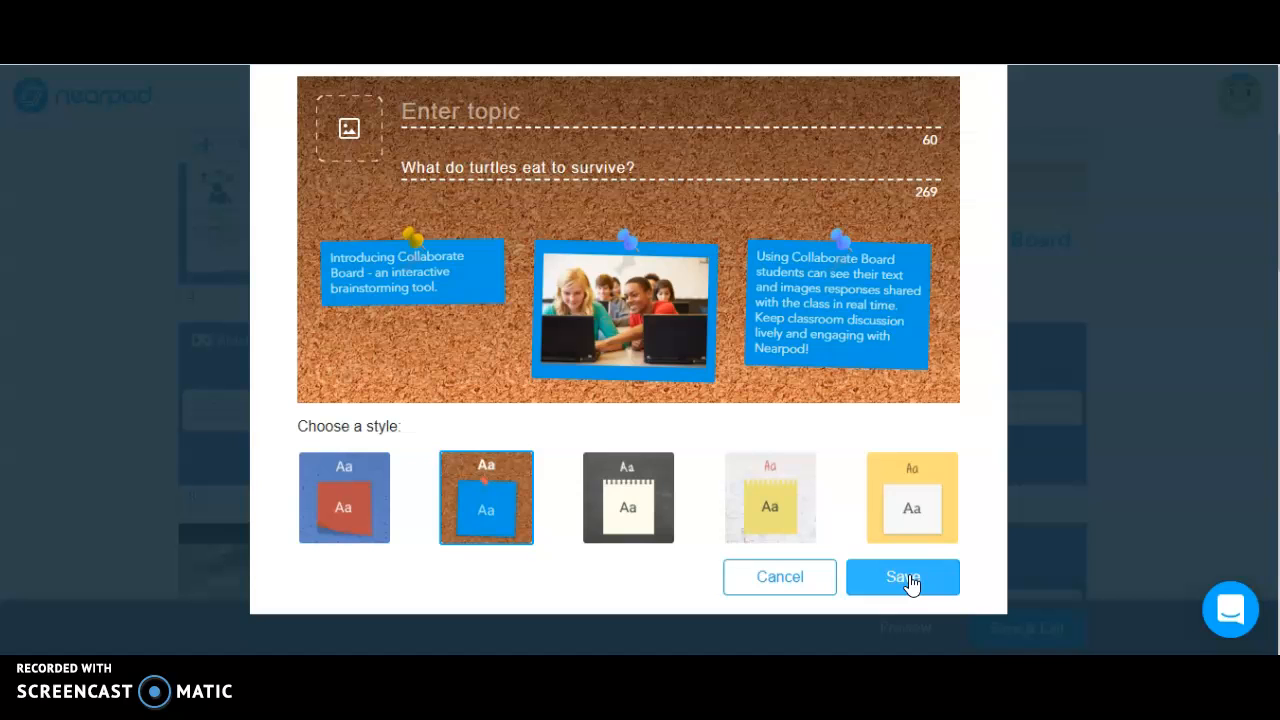
click(971, 513)
click(913, 580)
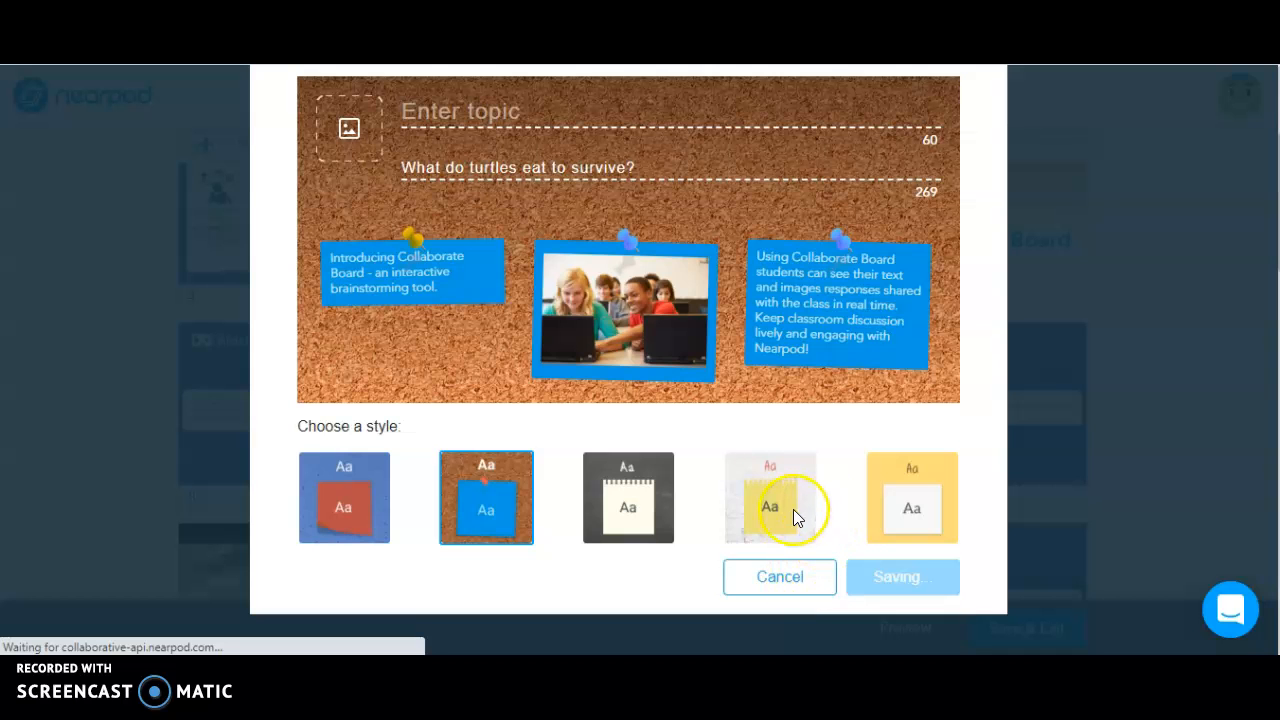
Step: Open the quiz on slide 30 for editing
scroll(842, 404, down, 3)
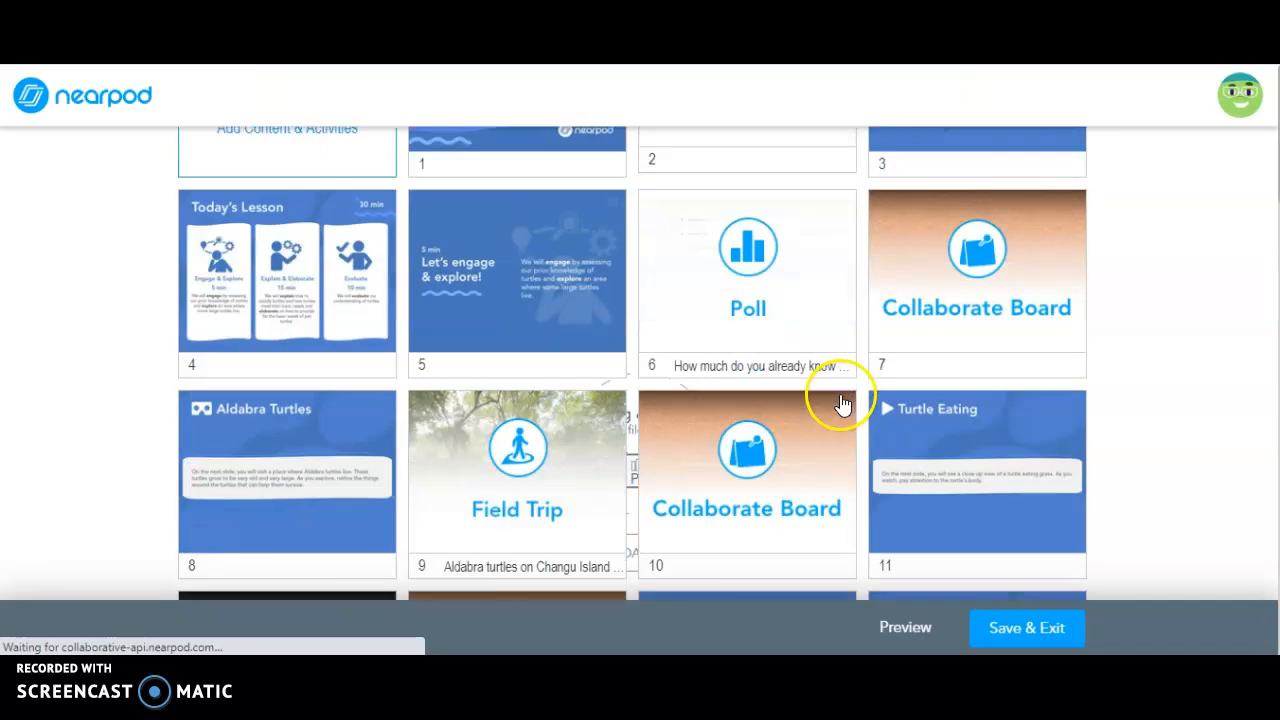
scroll(842, 404, down, 10)
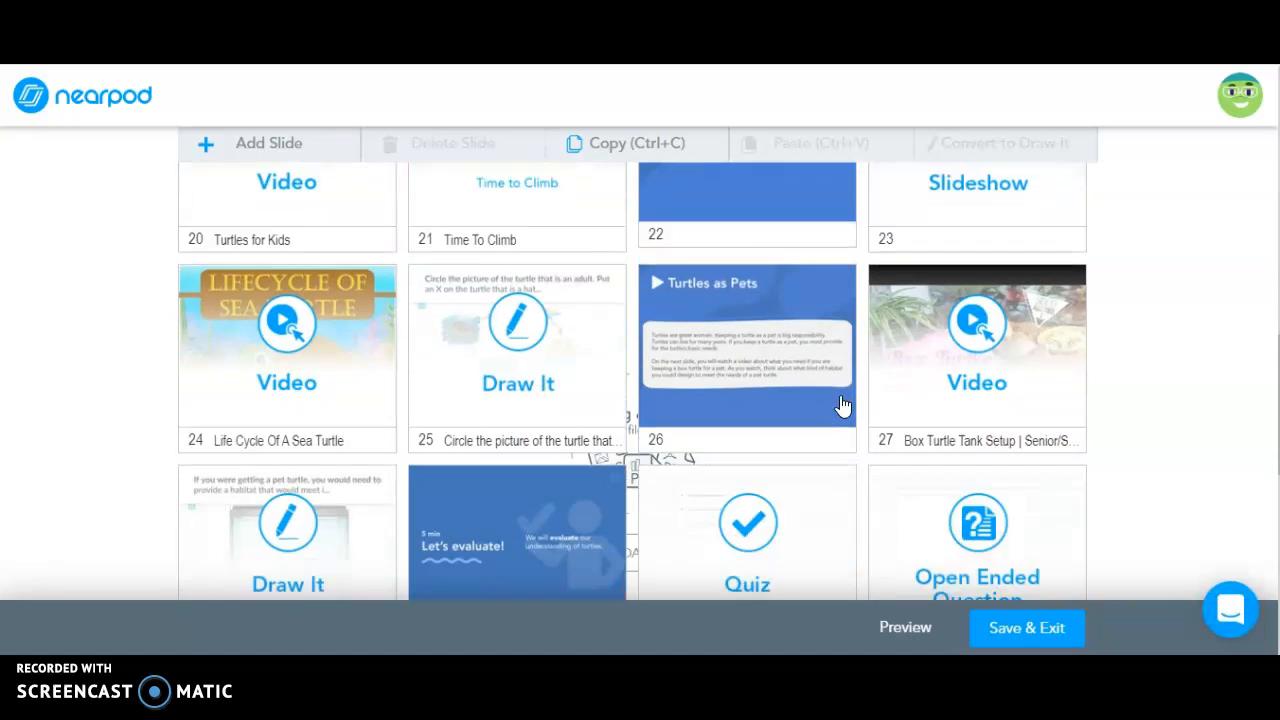
scroll(842, 404, down, 2)
click(770, 437)
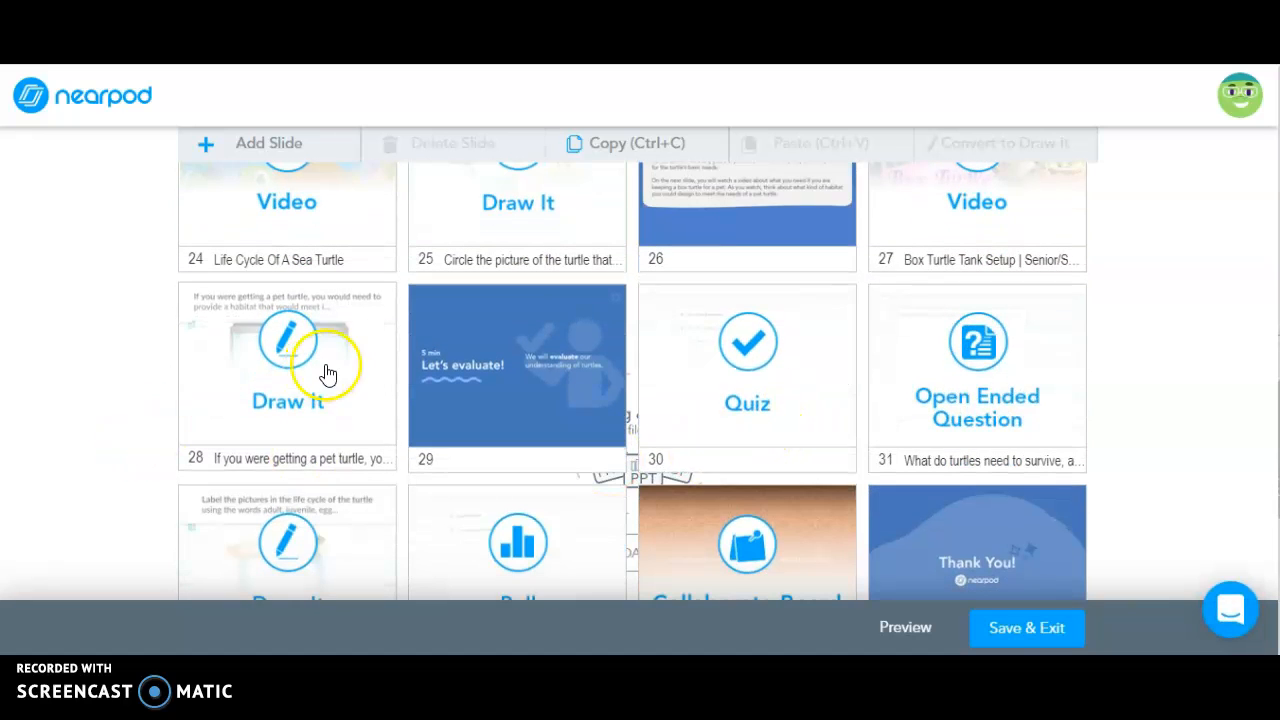
scroll(328, 374, up, 1)
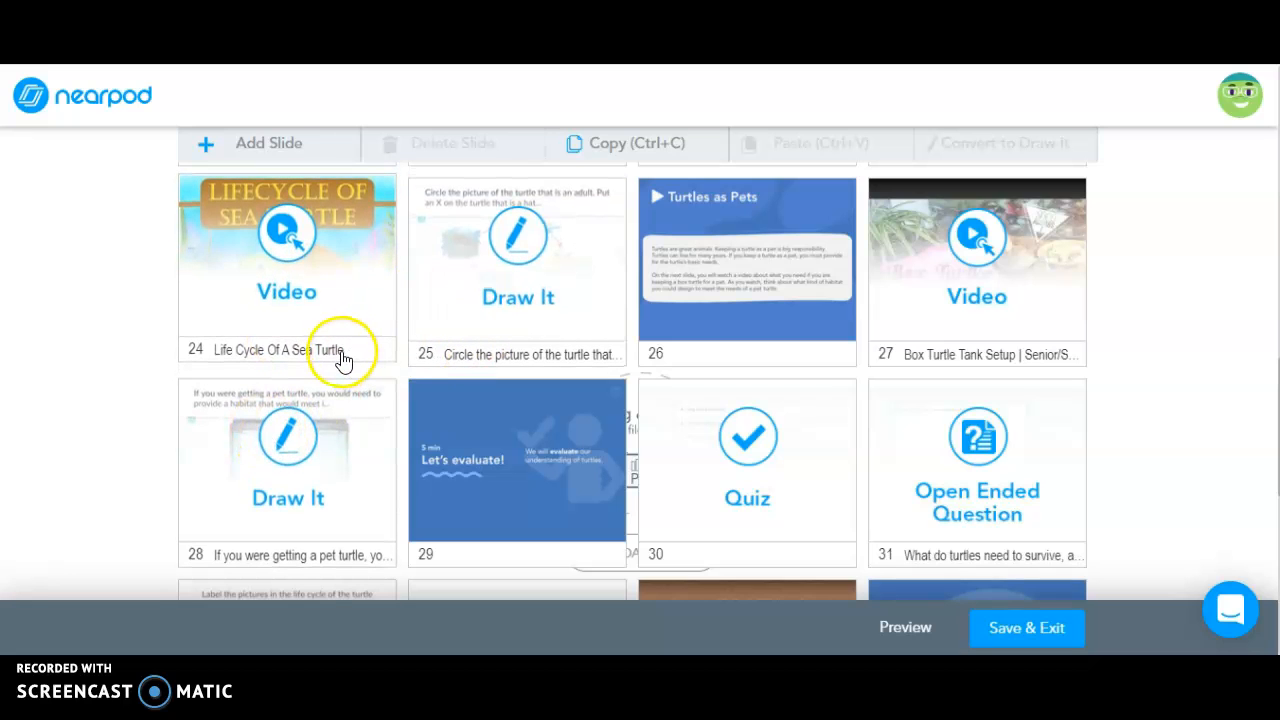
scroll(475, 349, down, 1)
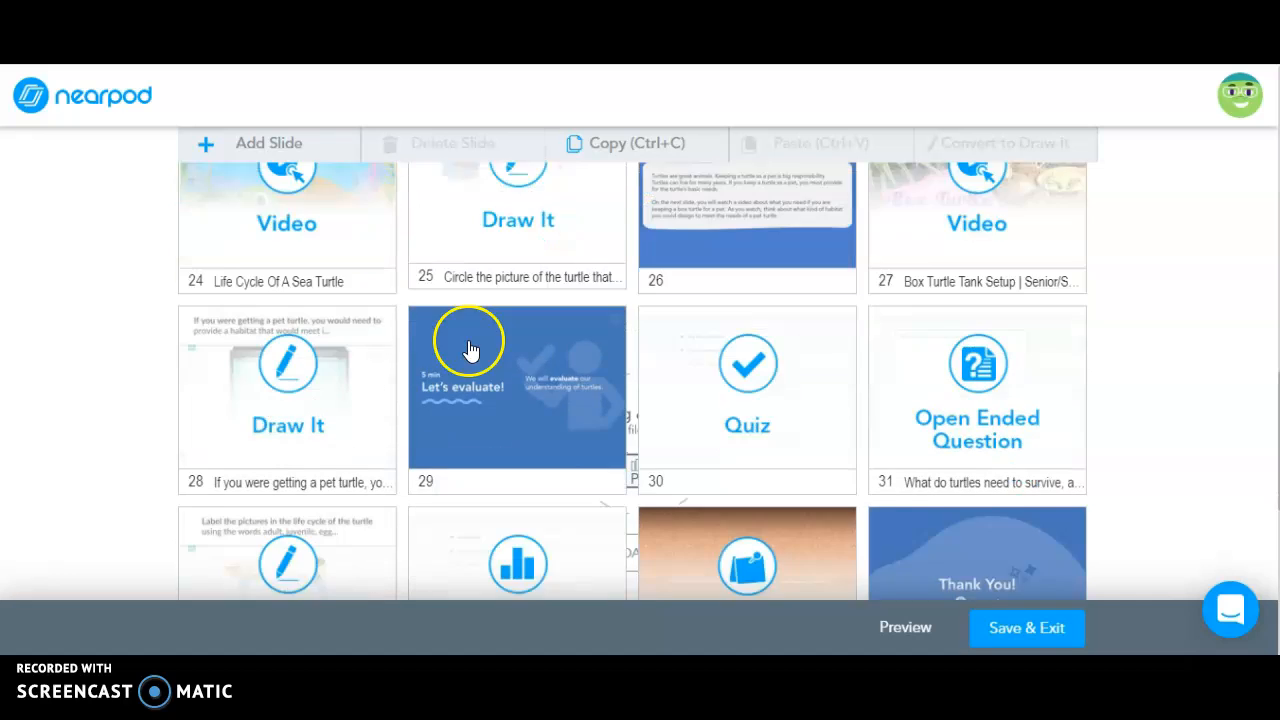
scroll(470, 346, up, 4)
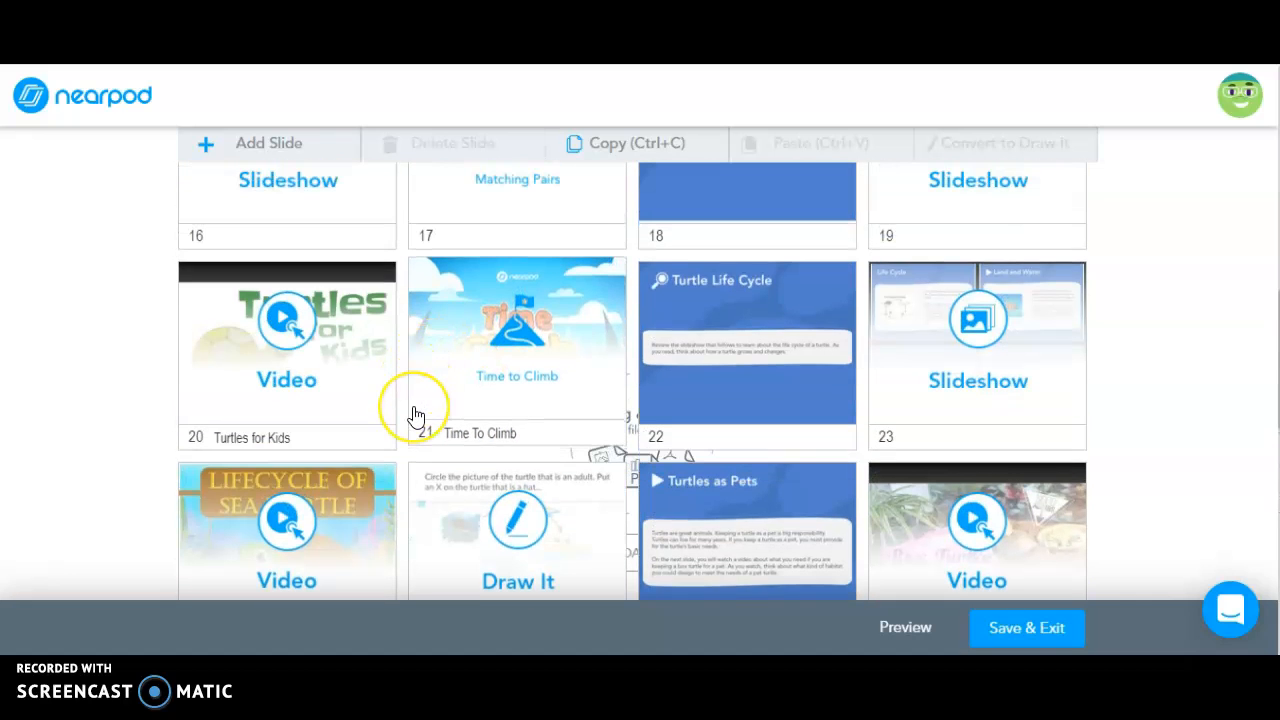
scroll(416, 416, down, 3)
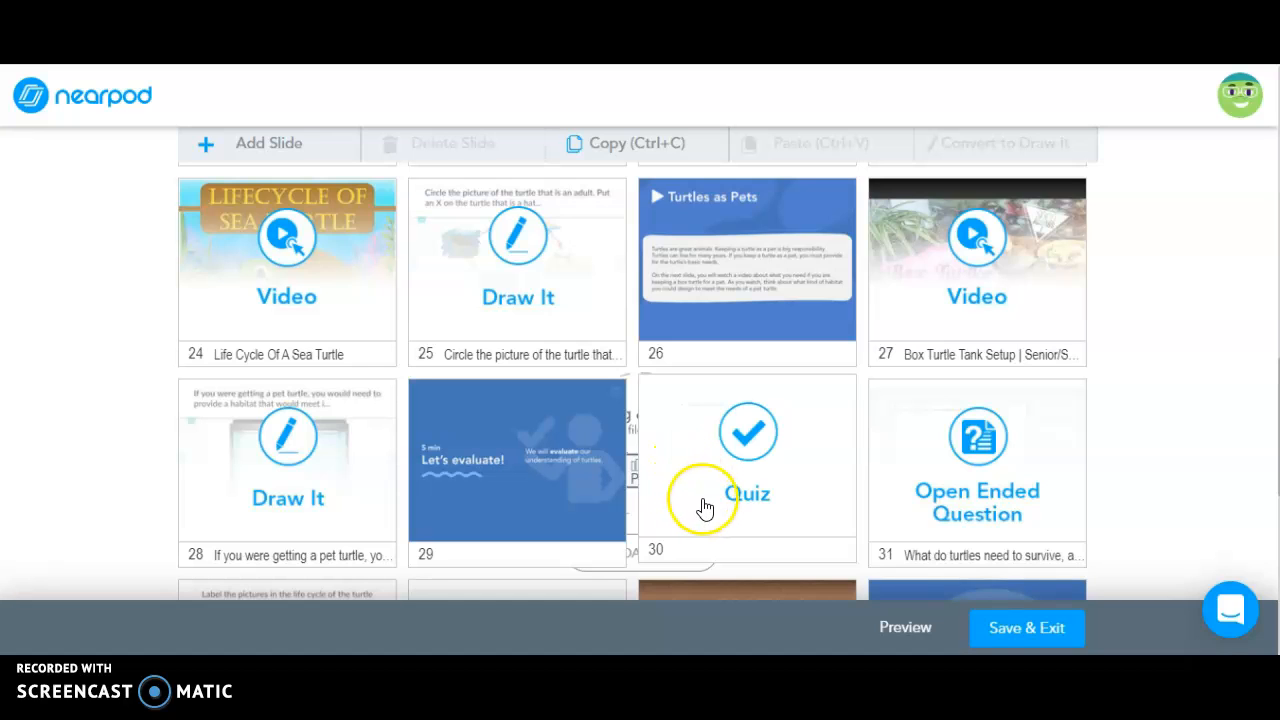
click(705, 505)
double_click(689, 503)
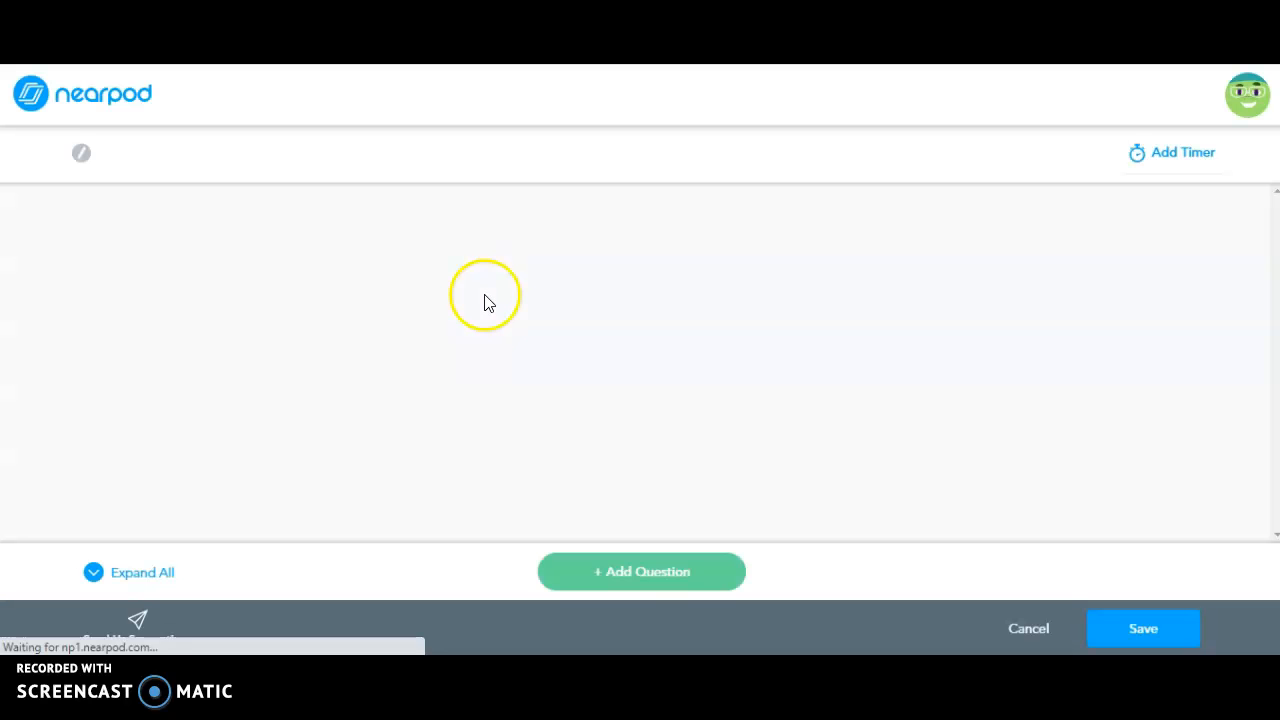
Step: Review the quiz's first two questions and their answer options
scroll(428, 342, up, 10)
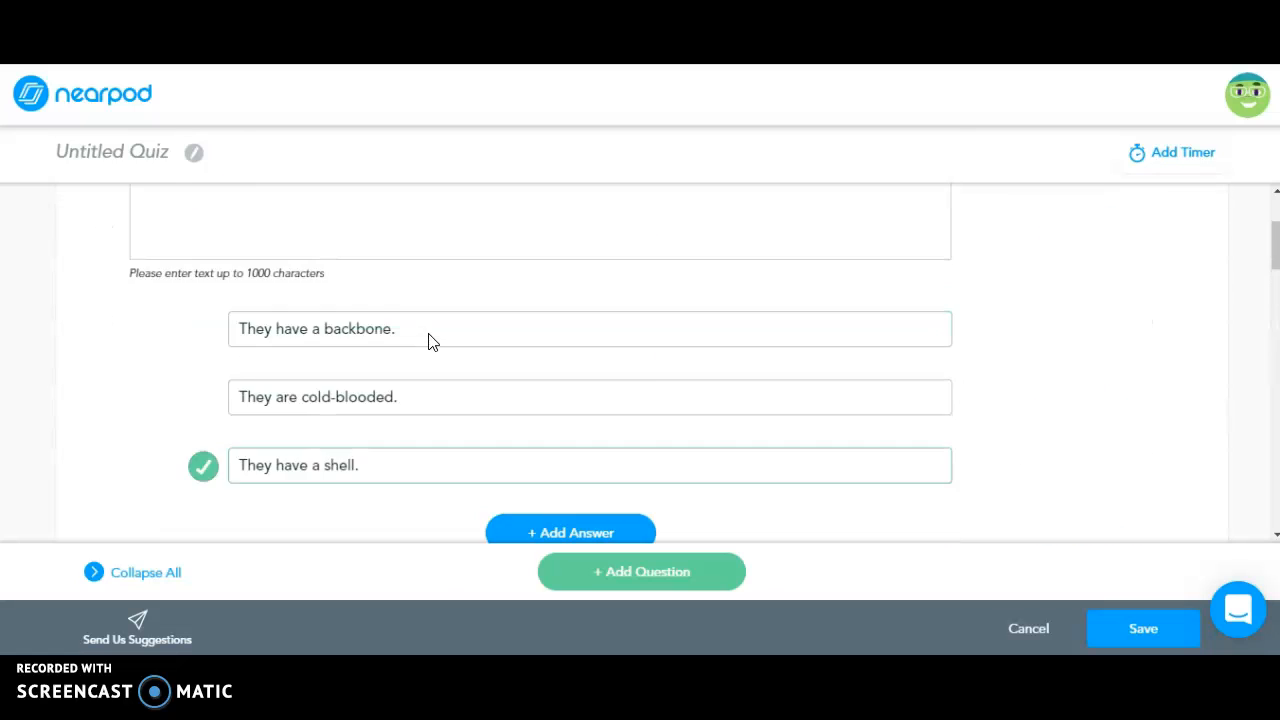
scroll(428, 342, up, 2)
scroll(428, 342, down, 7)
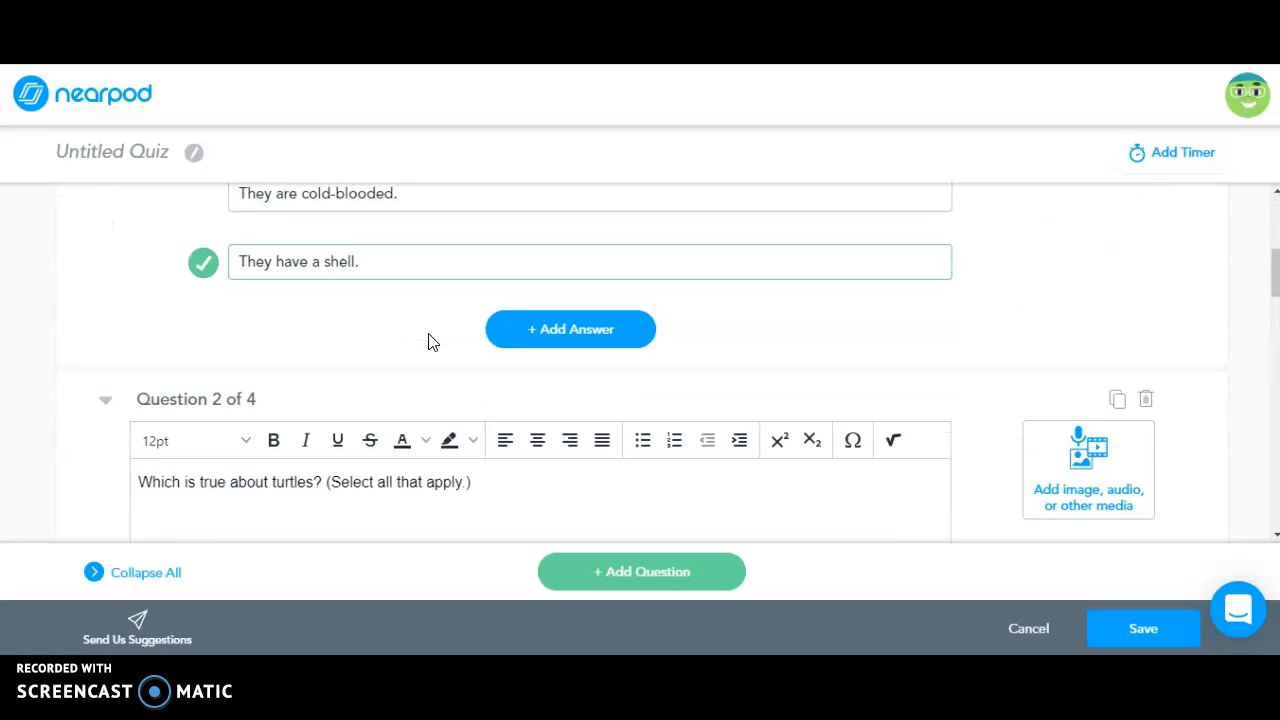
scroll(428, 342, down, 3)
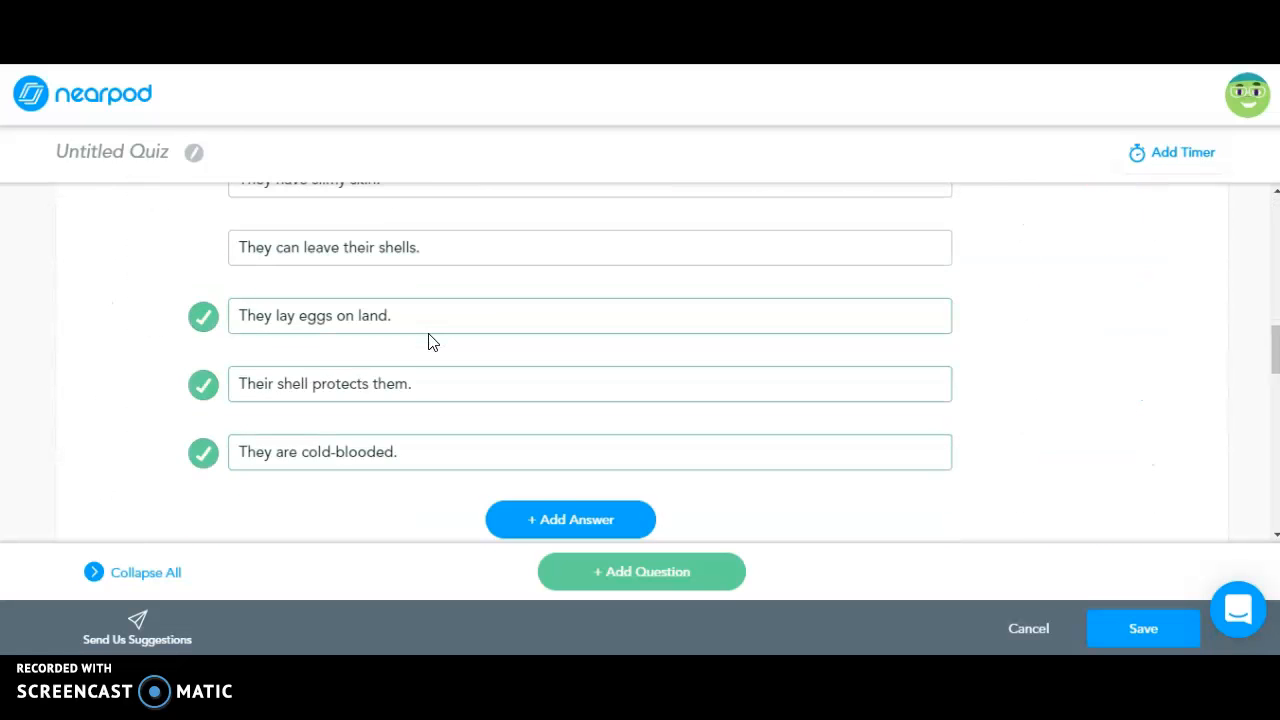
scroll(430, 334, up, 4)
scroll(430, 334, up, 1)
scroll(428, 340, down, 5)
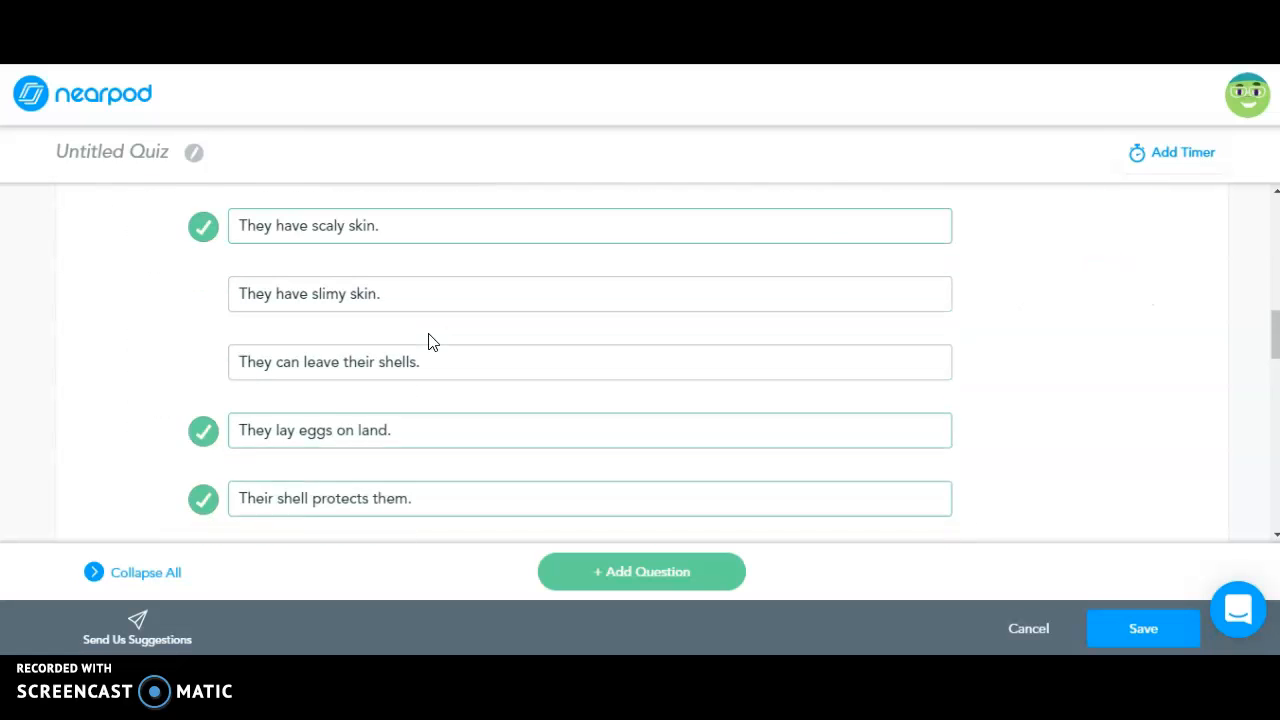
scroll(428, 342, up, 2)
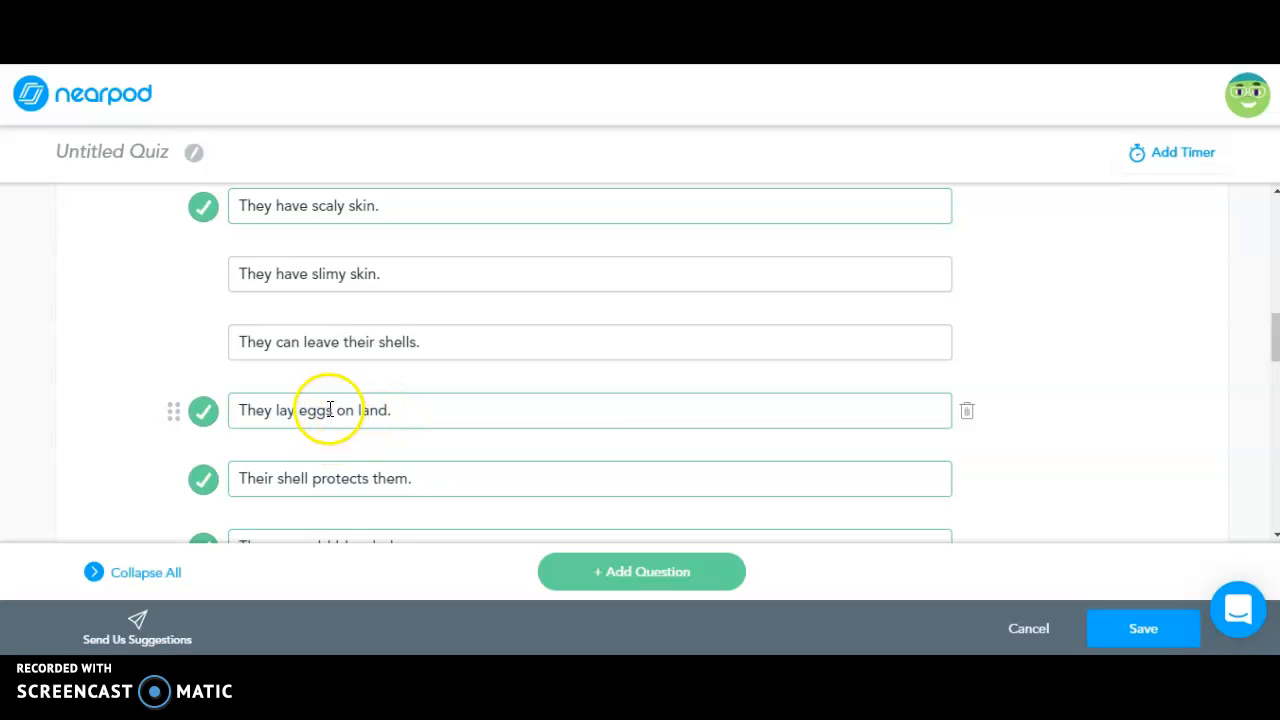
Step: Reword question 2's egg-laying and cold-blooded answers to "They lay eggs in the water." and "They are warm-blooded.", unmarking both as correct
click(362, 411)
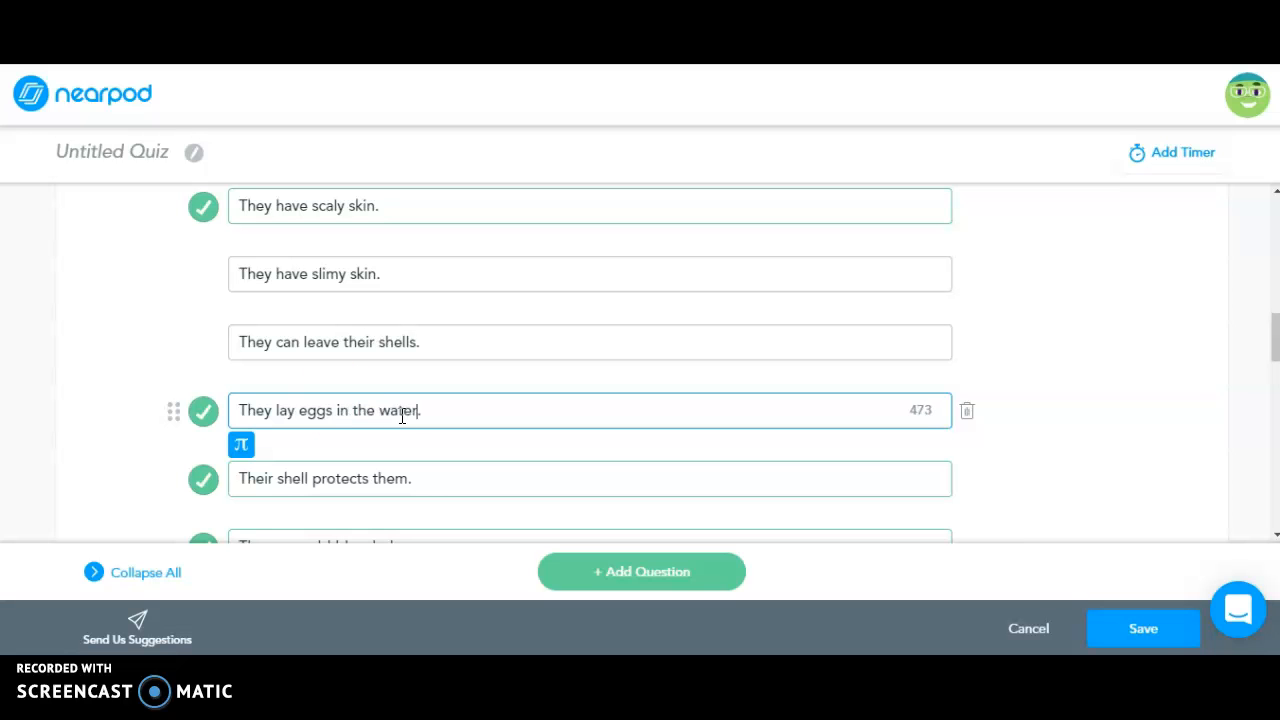
click(204, 412)
scroll(280, 268, down, 1)
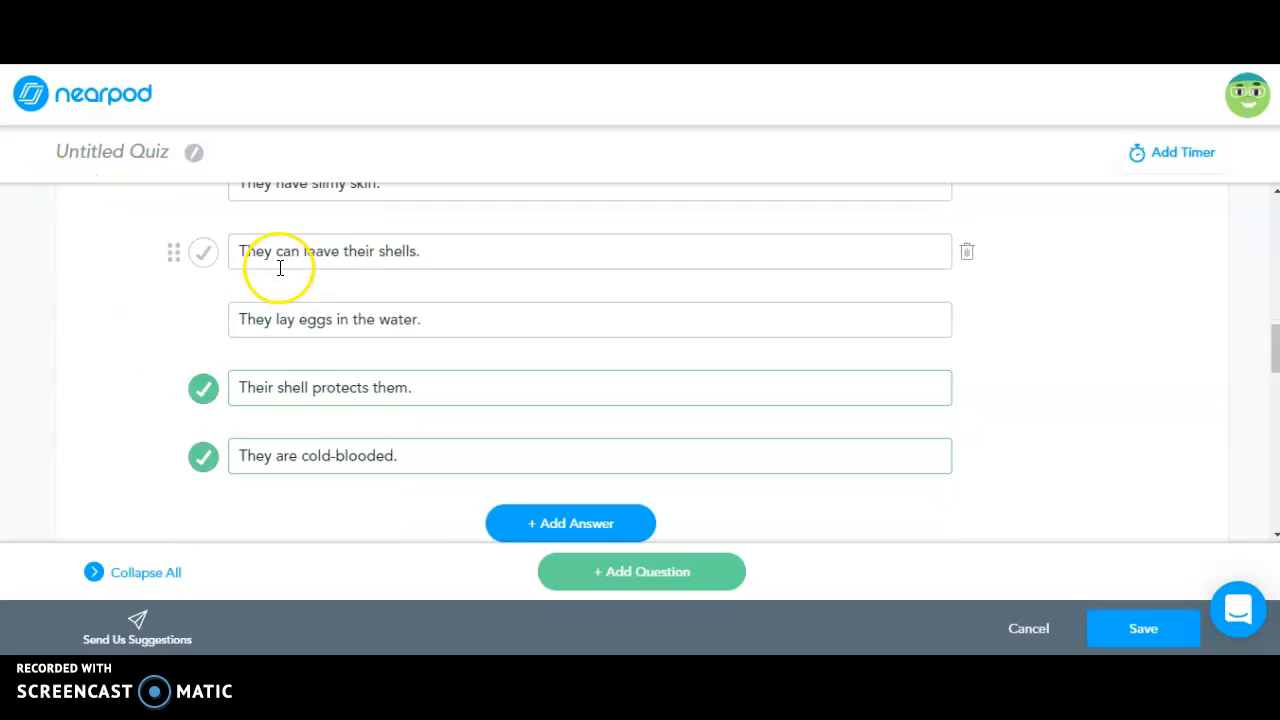
double_click(310, 451)
text(warm)
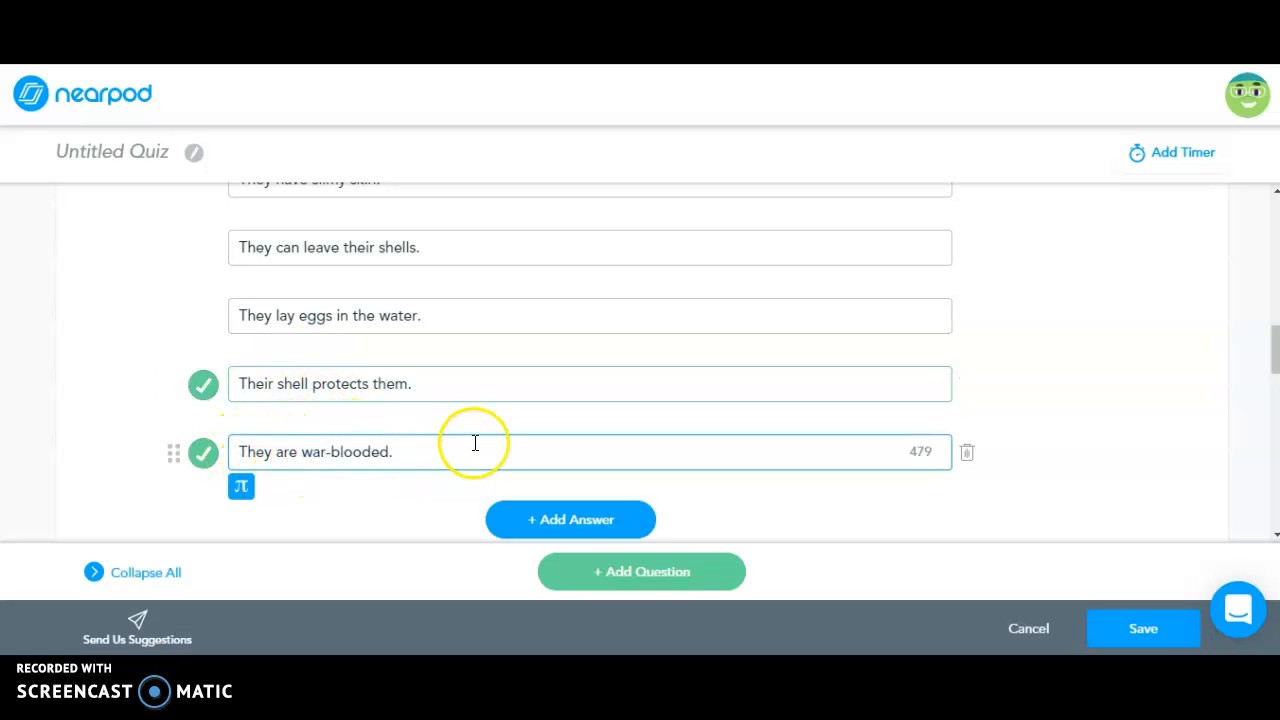
click(196, 462)
Step: Look over the following quiz question and save the edited quiz
scroll(1123, 477, down, 5)
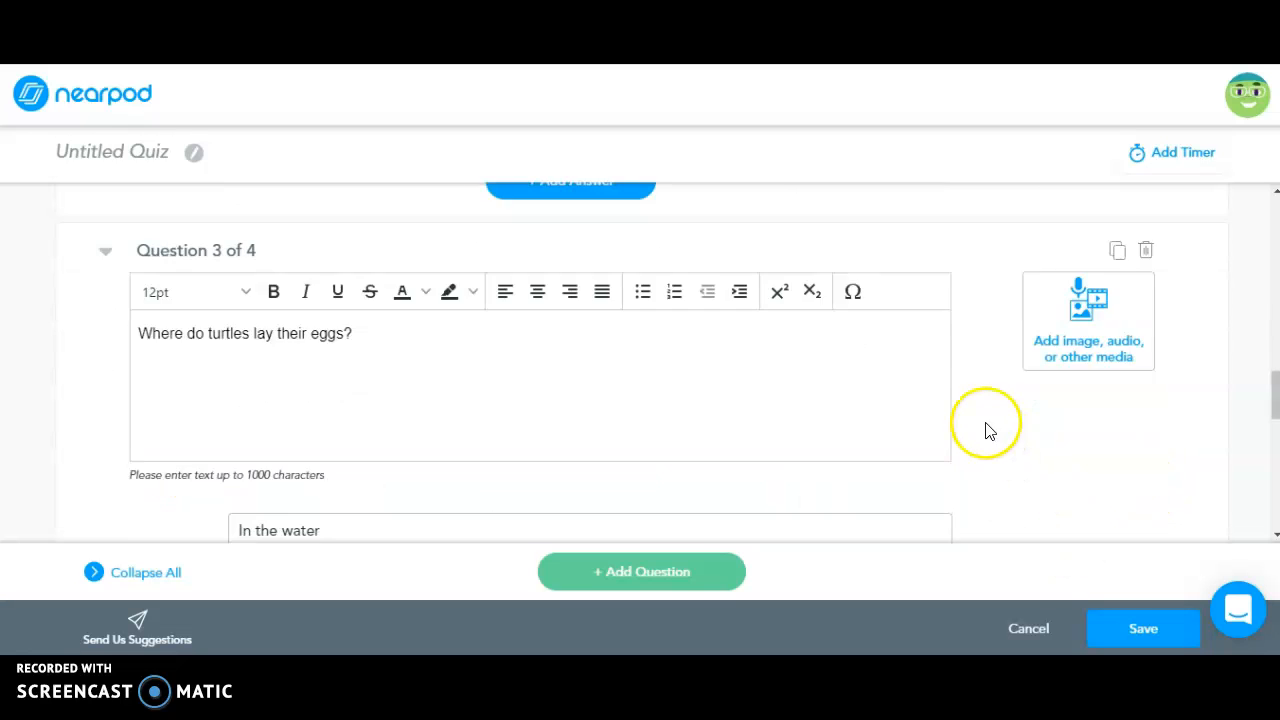
scroll(984, 426, down, 3)
click(1144, 622)
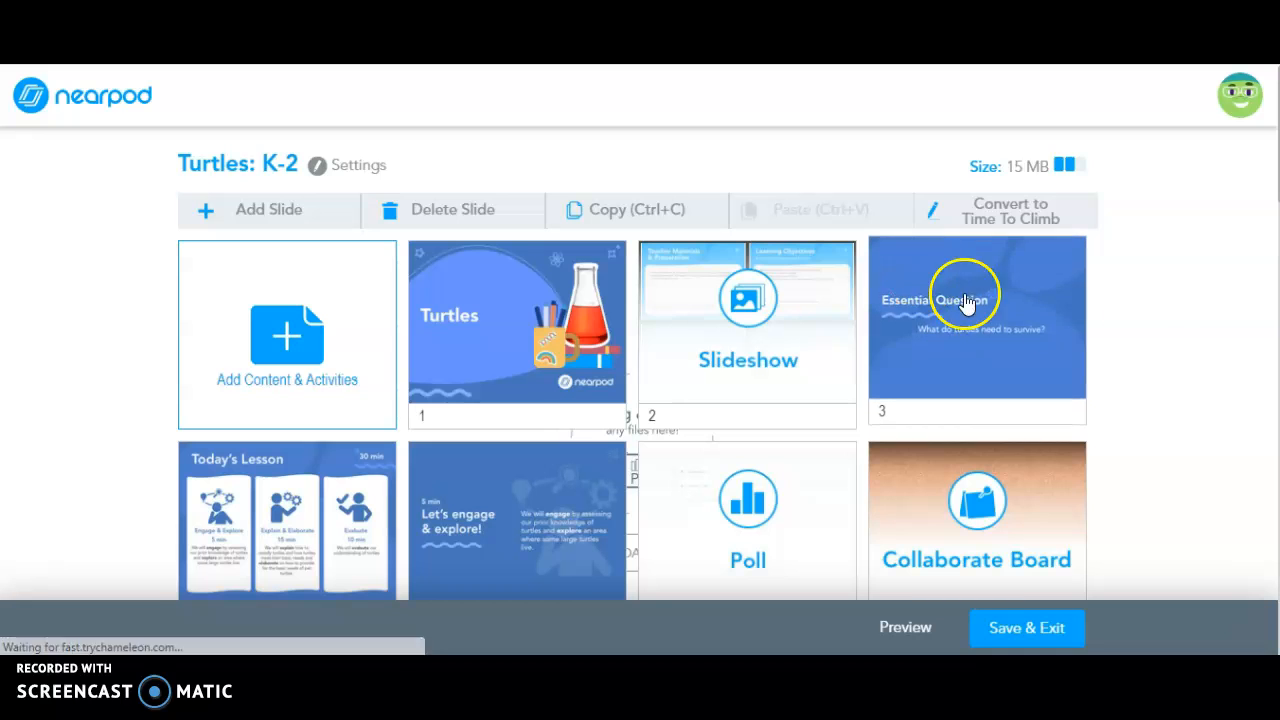
Step: Change the poll question on slide 33 to "How confident do you feel in your ability to explain what turtles eat?" and save the poll
scroll(1186, 280, down, 4)
scroll(1186, 285, down, 15)
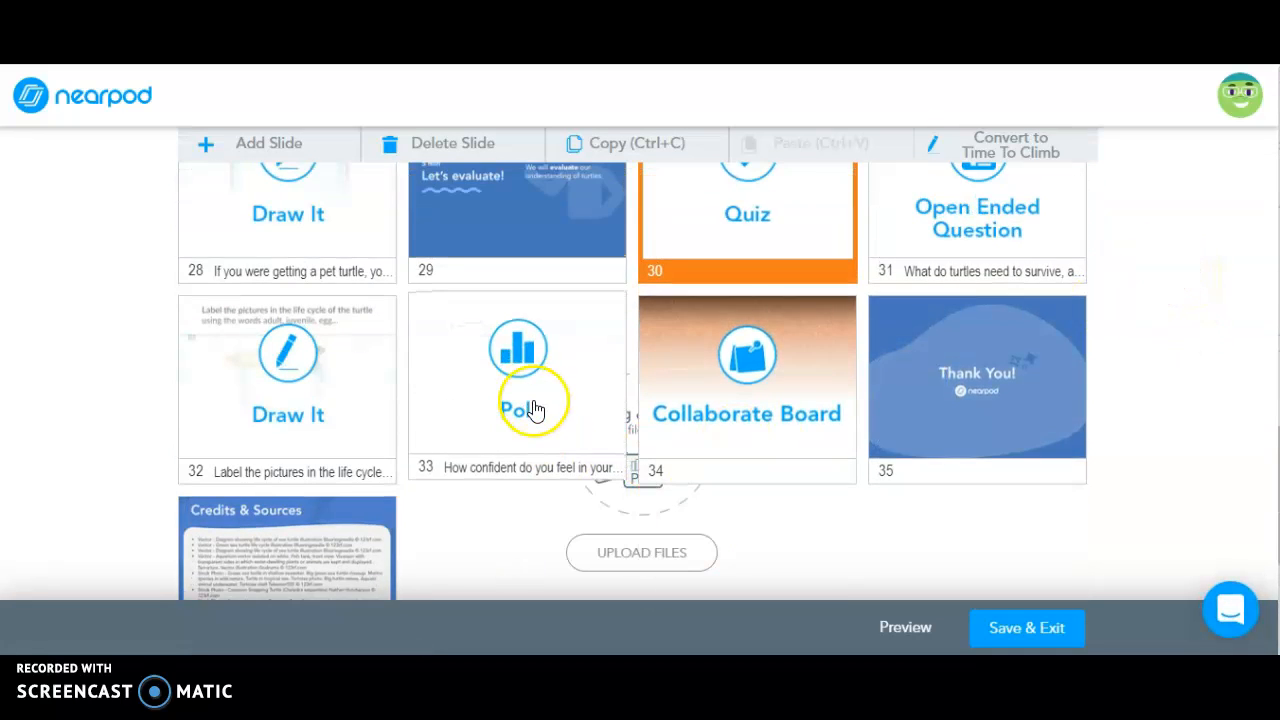
click(533, 405)
click(533, 405)
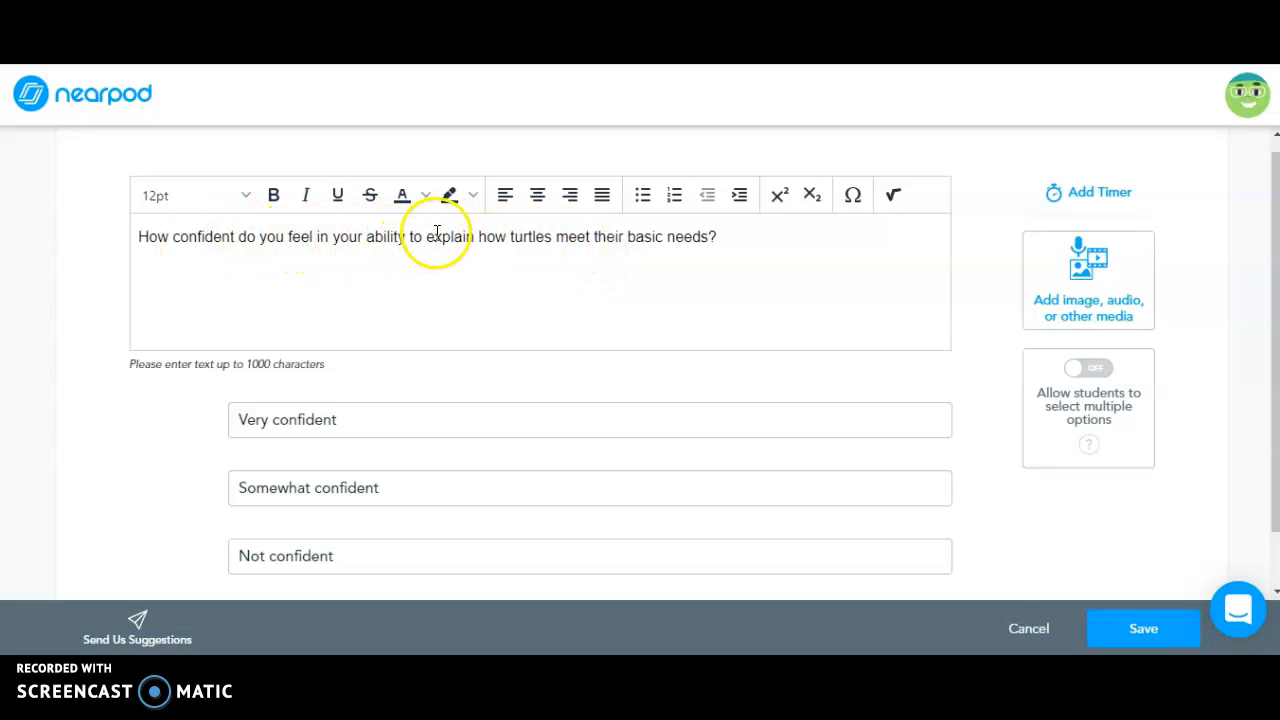
drag(480, 237, 711, 238)
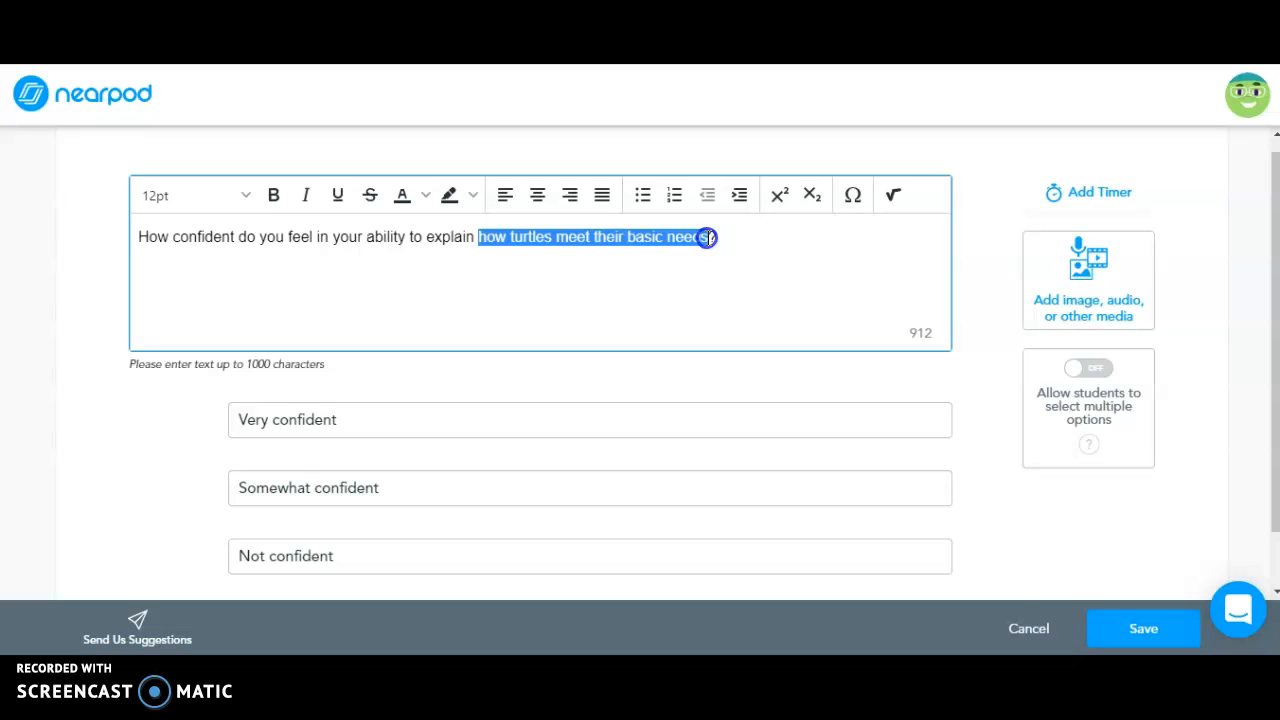
text(what)
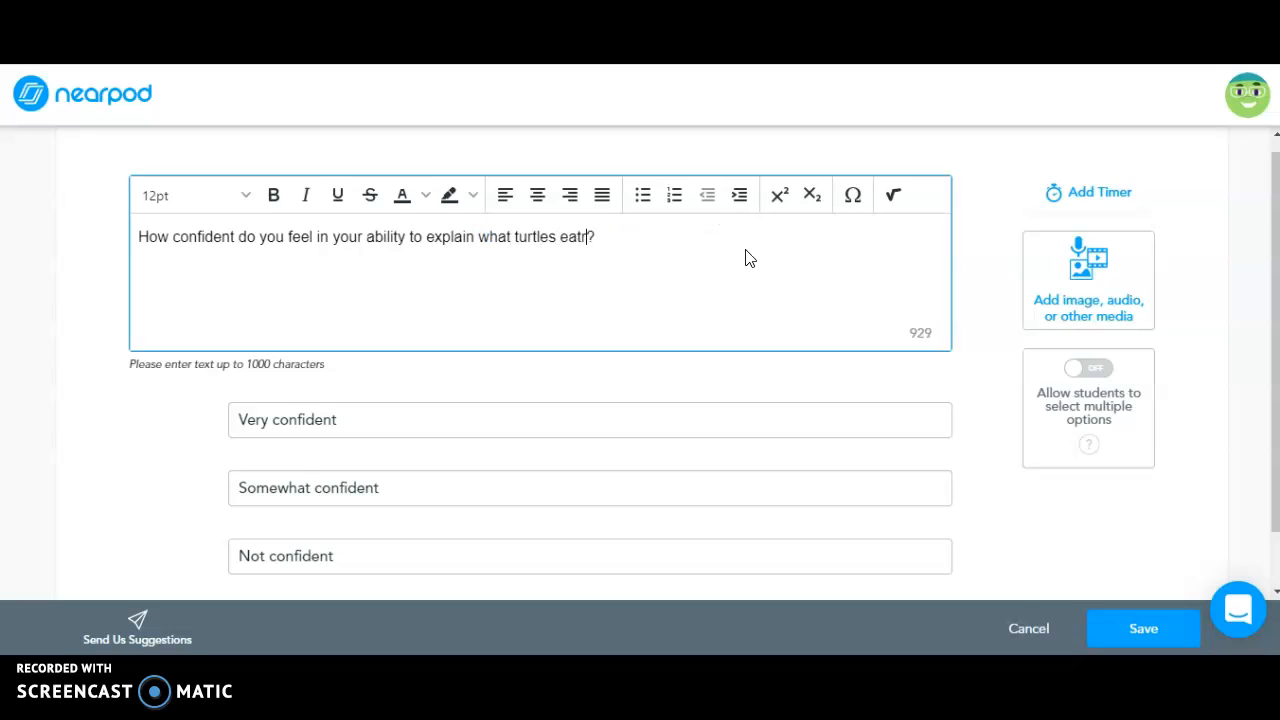
click(127, 440)
scroll(497, 291, down, 1)
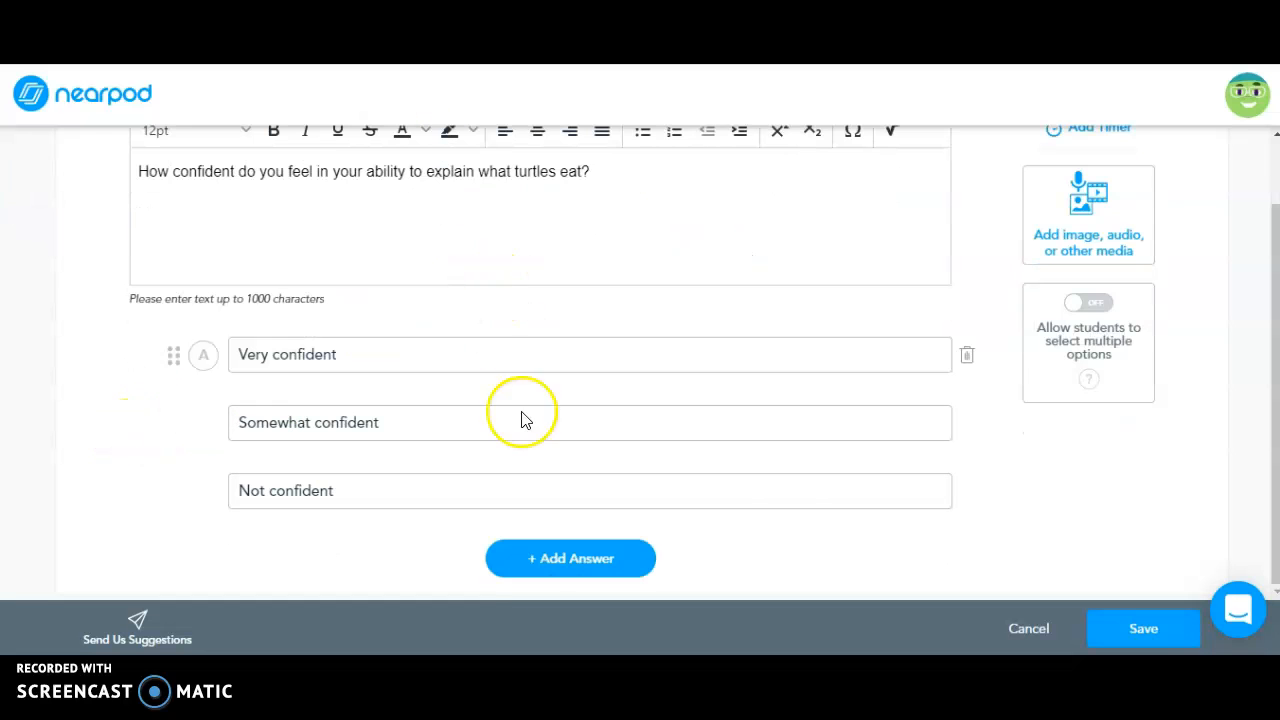
click(1143, 637)
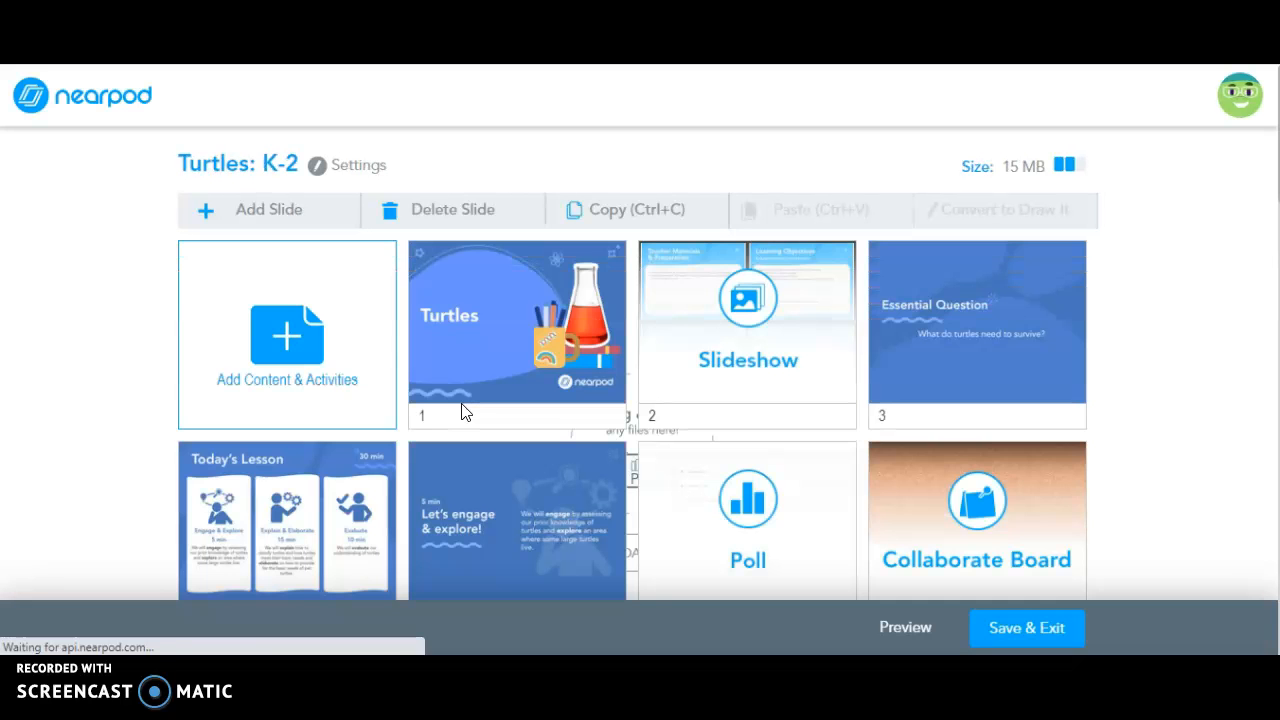
Step: Save the edited Turtles: K-2 lesson and exit to the lesson library
scroll(549, 229, down, 6)
scroll(790, 390, down, 10)
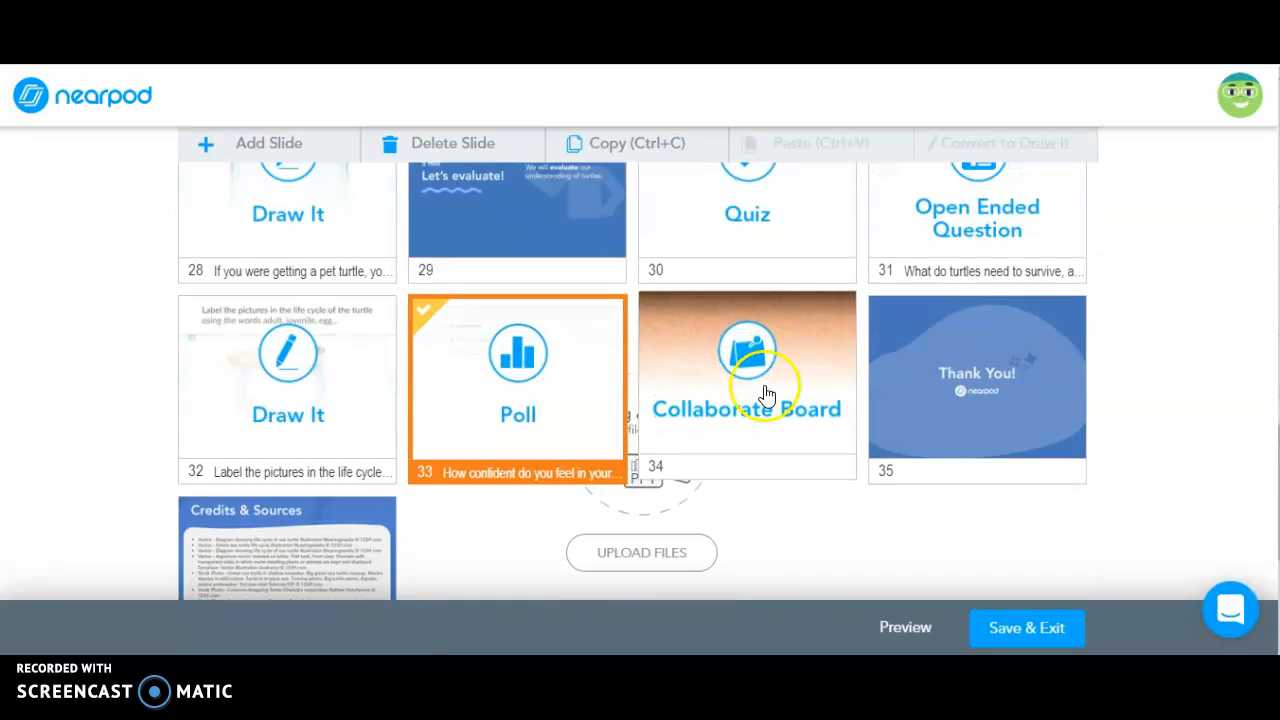
scroll(766, 395, up, 7)
scroll(760, 395, down, 7)
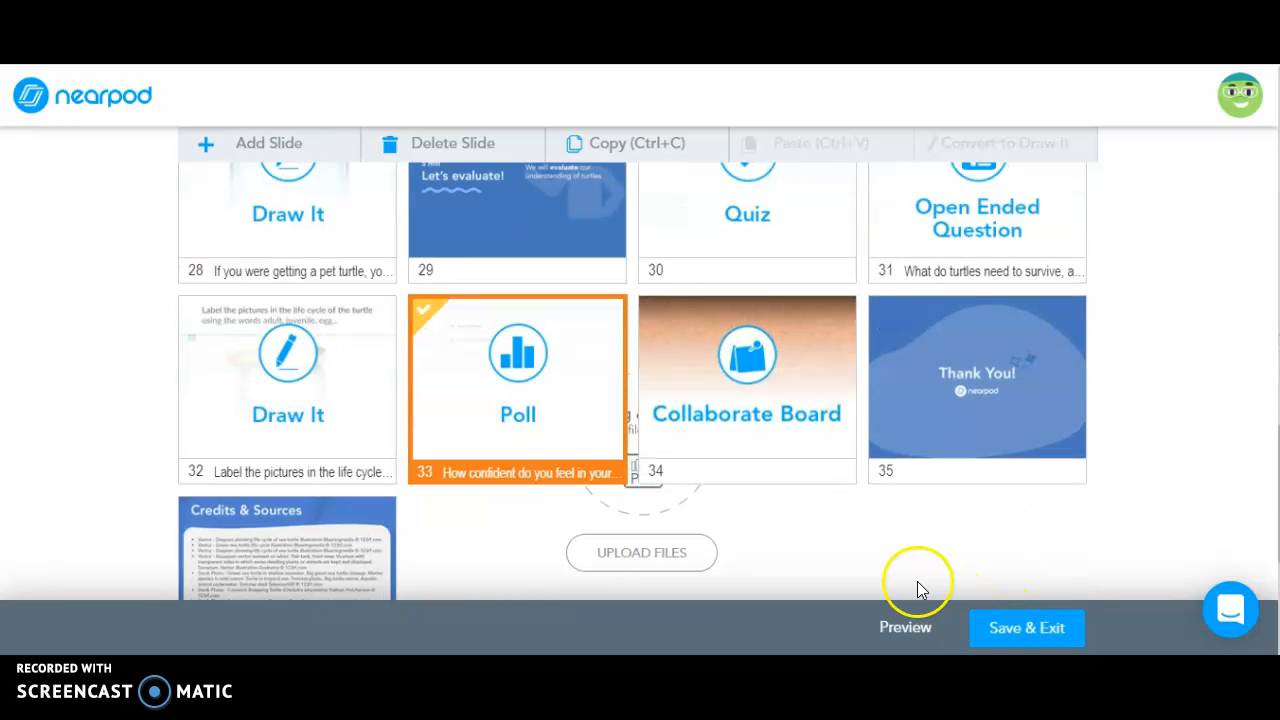
click(1010, 627)
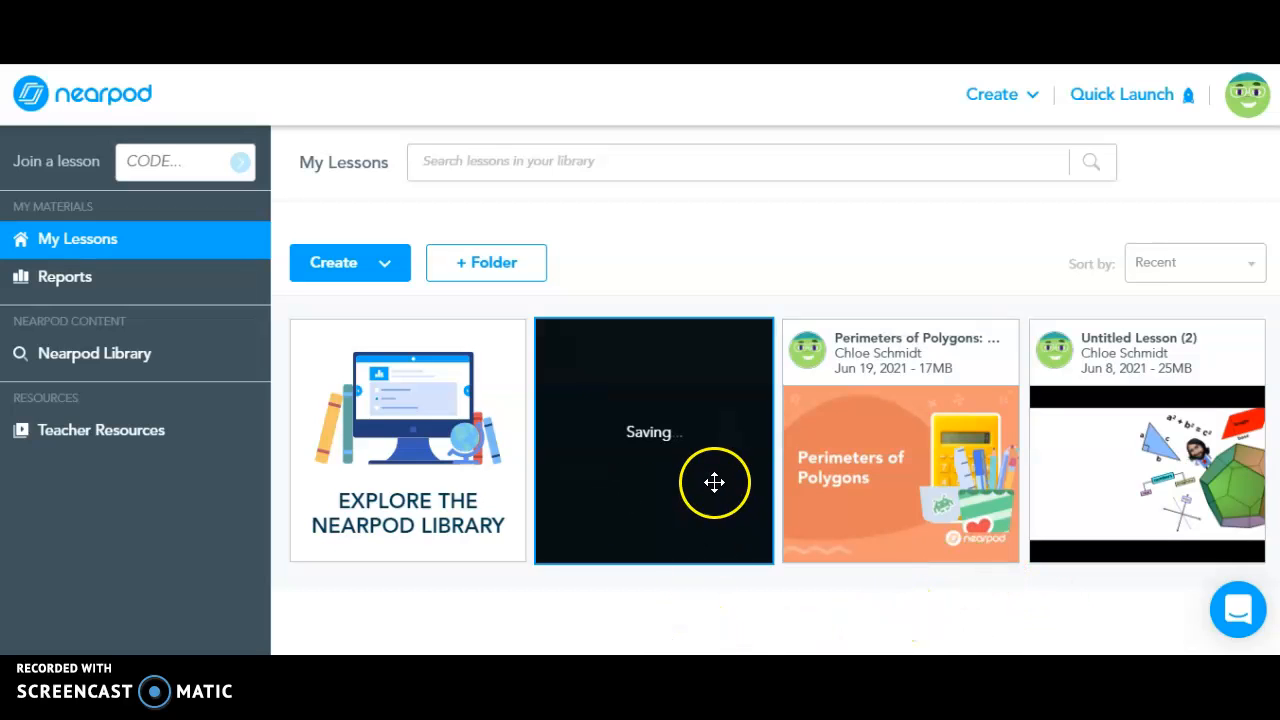
mouse_move(714, 491)
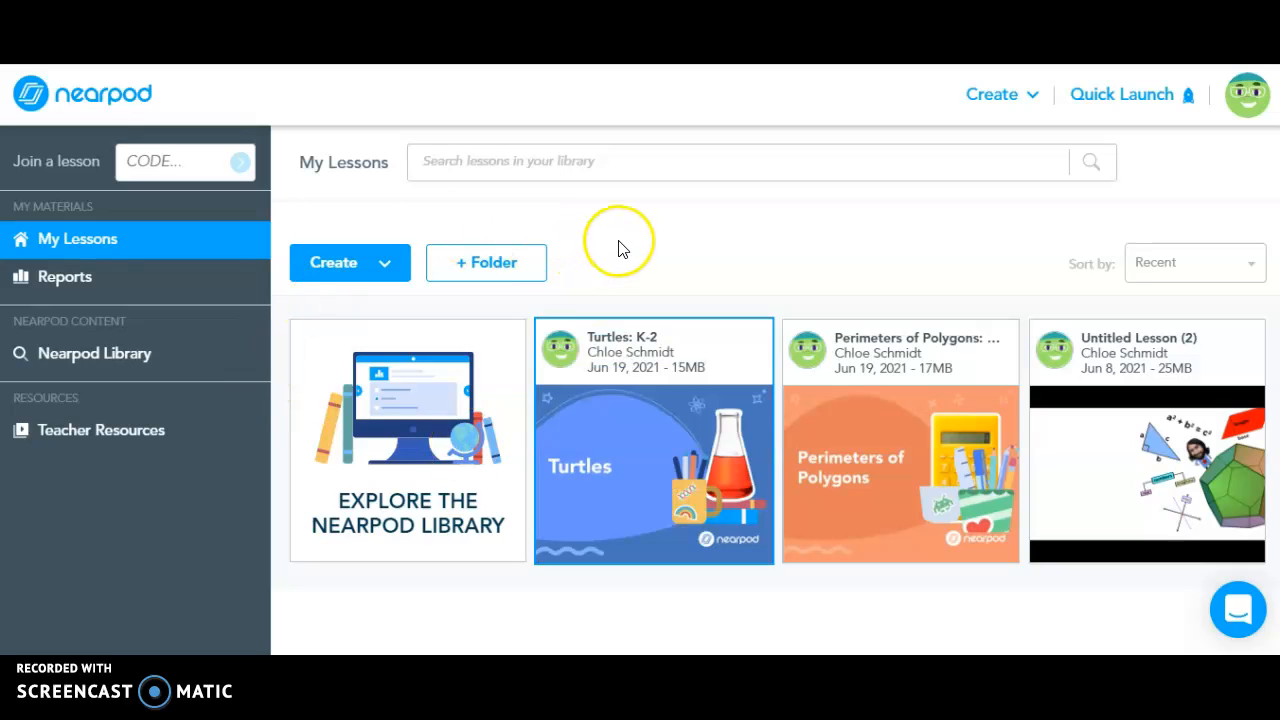